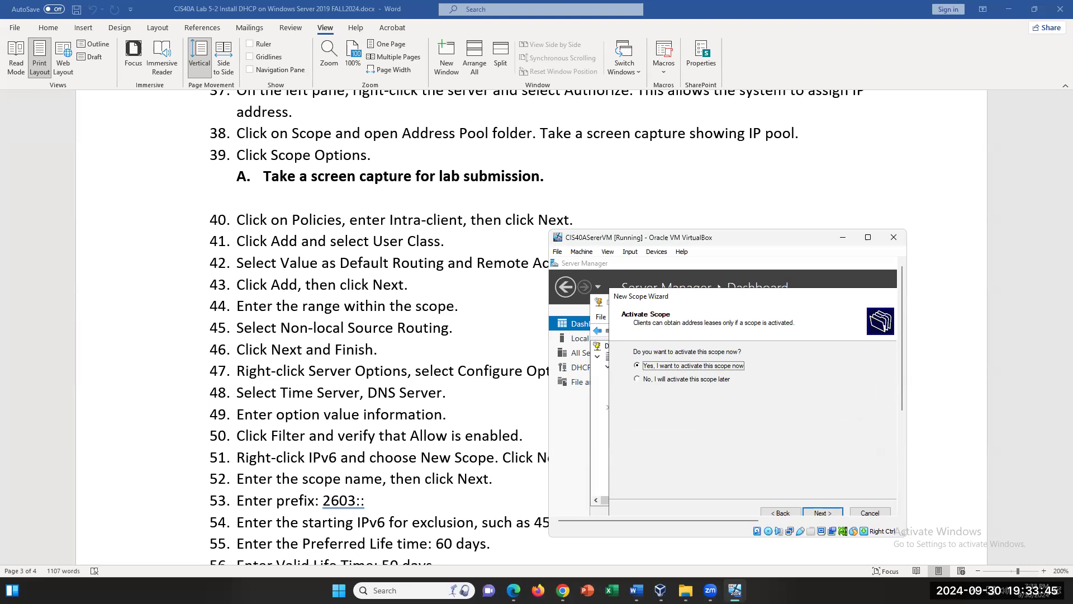
Activate the new scope right away and finish the New Scope Wizard
key(Return)
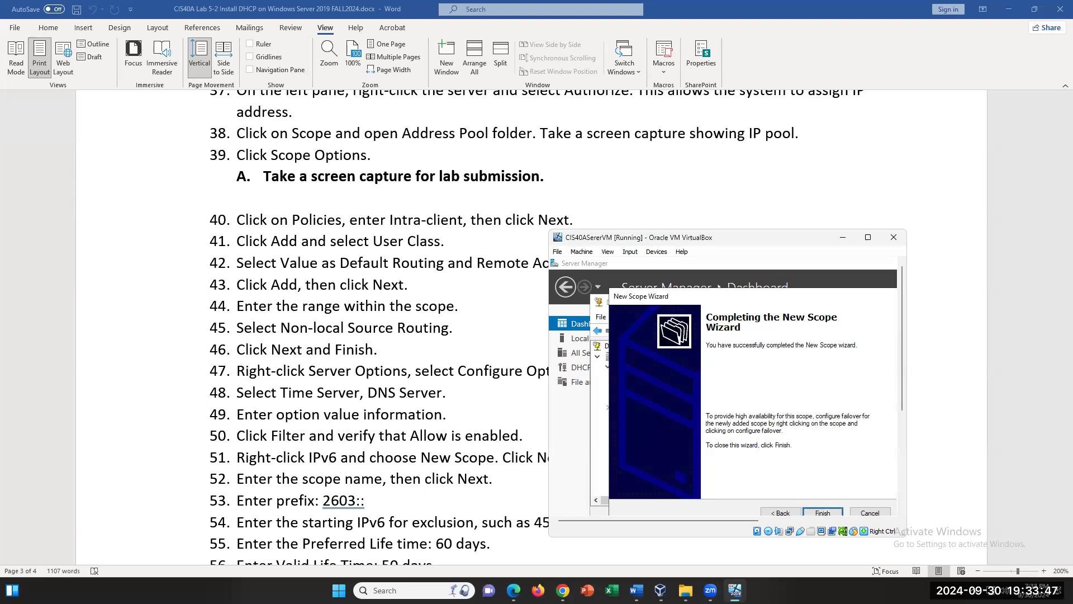
key(Return)
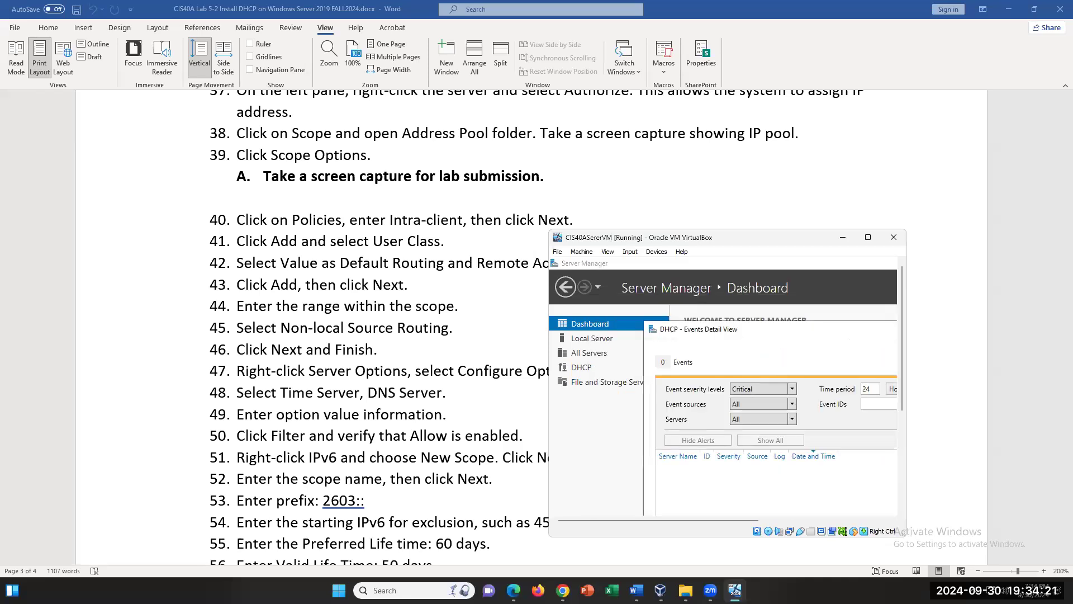
Show the DHCP role page in Server Manager and maximize the virtual machine window
click(570, 367)
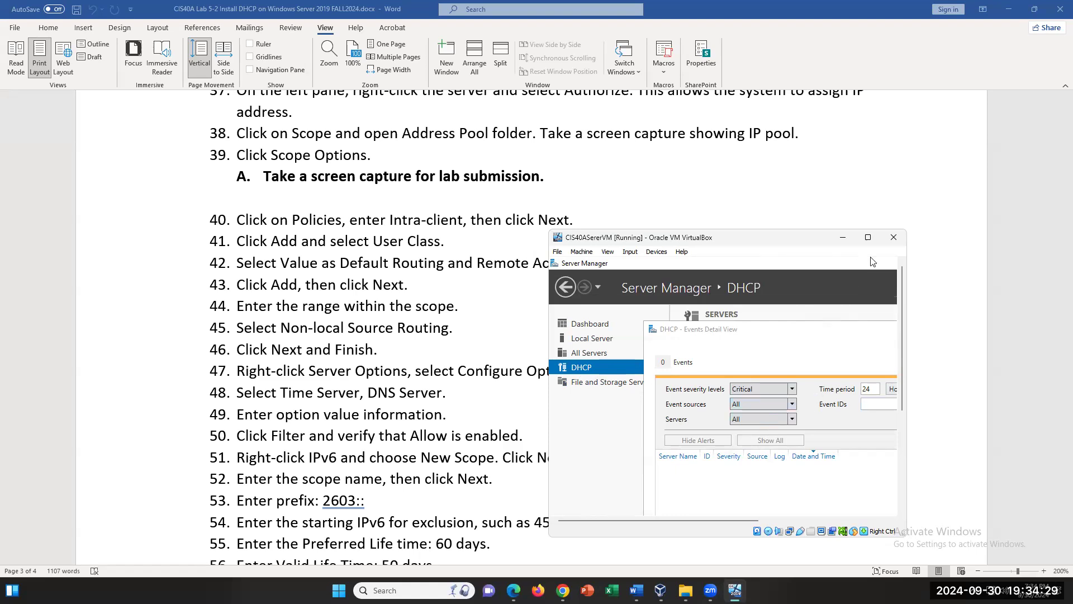
click(860, 276)
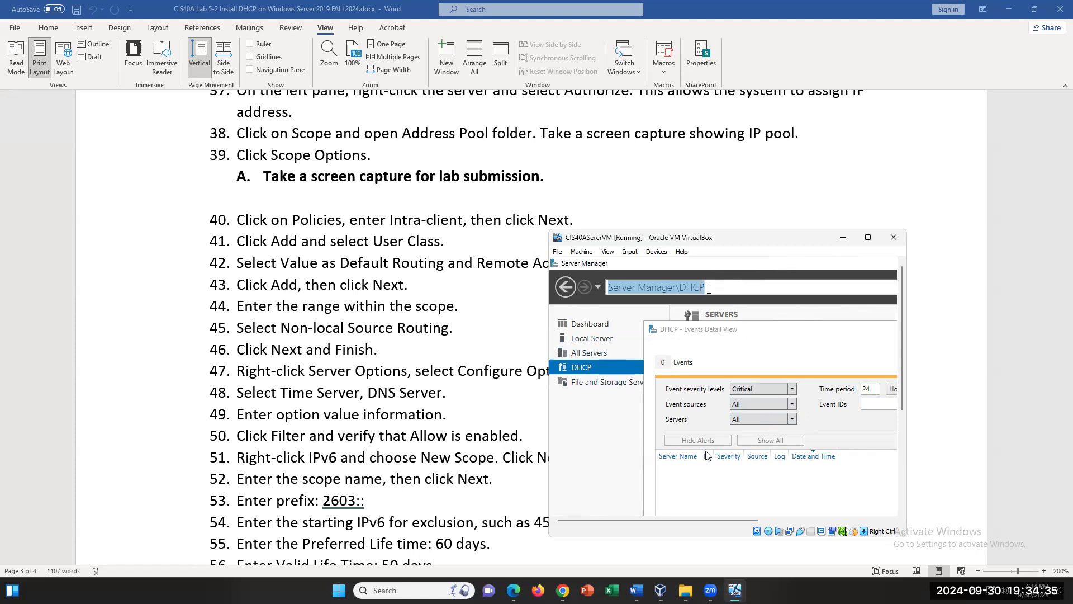
key(ctrl+alt+Delete)
click(560, 362)
click(868, 237)
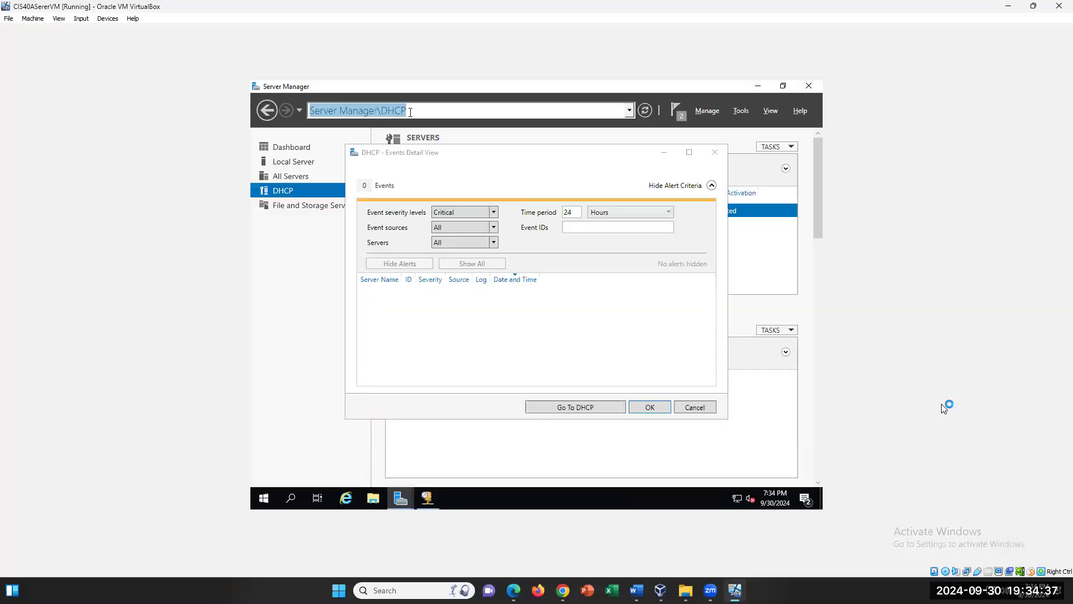
Dismiss the DHCP events detail view and bring the DHCP management console to the front
click(428, 498)
click(511, 358)
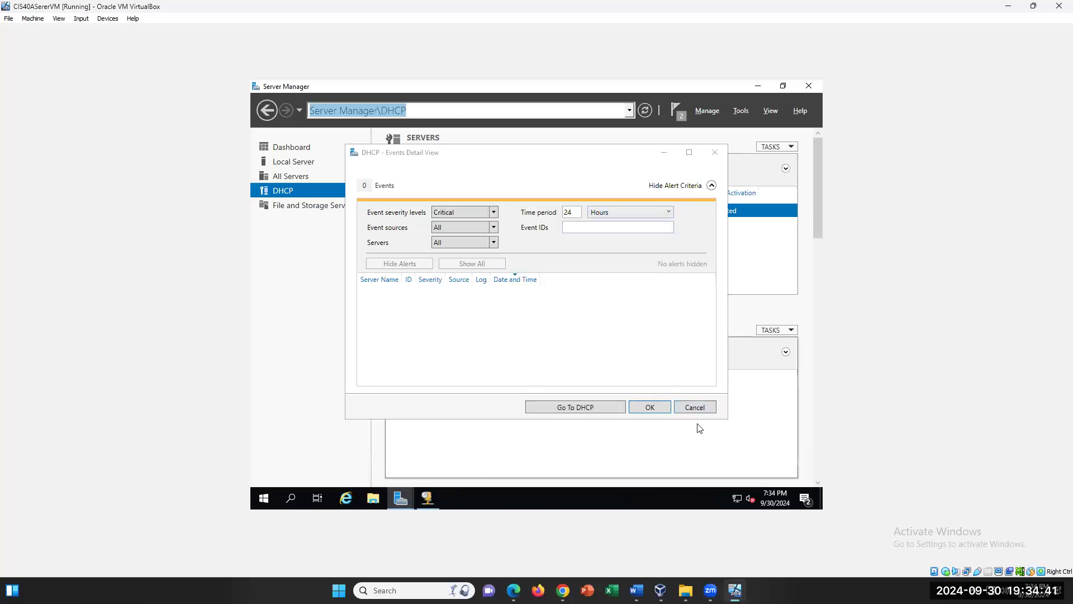
click(693, 407)
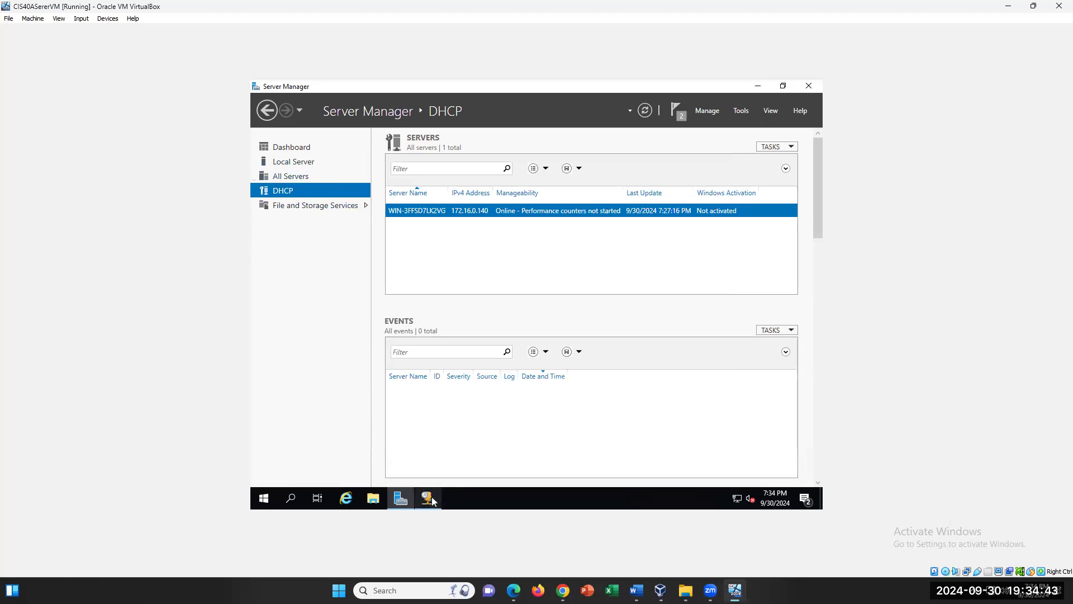
click(408, 498)
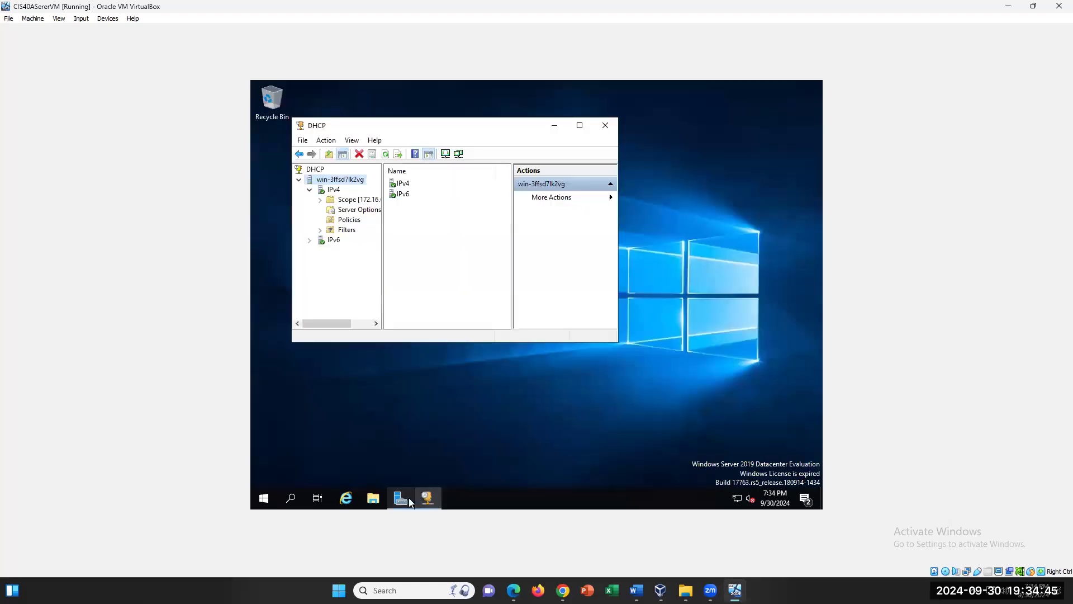
Expand the Branch1 scope in a widened tree and review its address pool, leases, reservations, scope options and policies
double_click(336, 202)
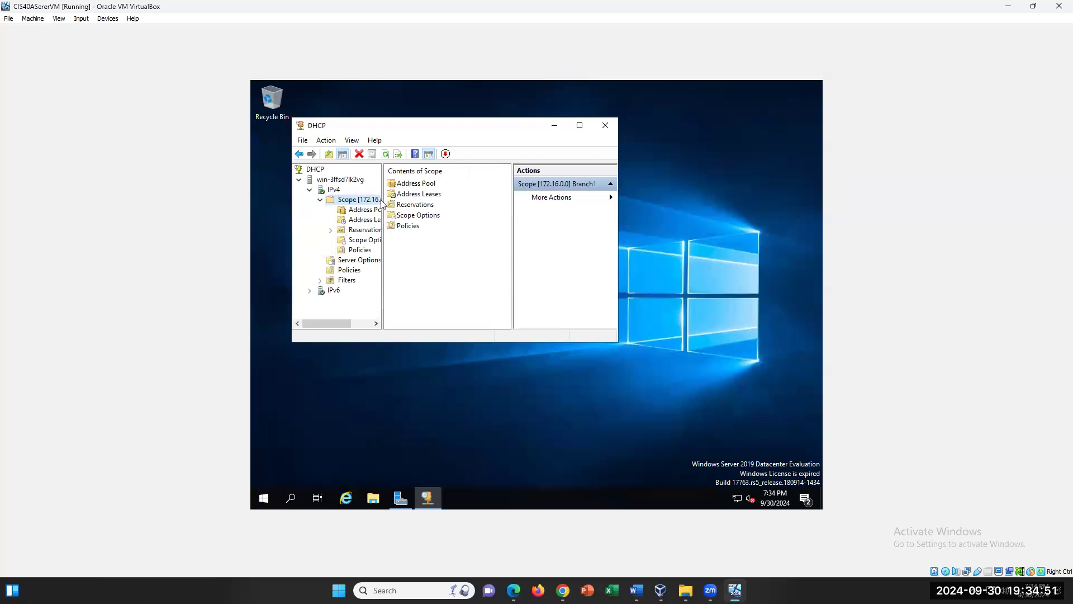
drag(382, 203, 448, 204)
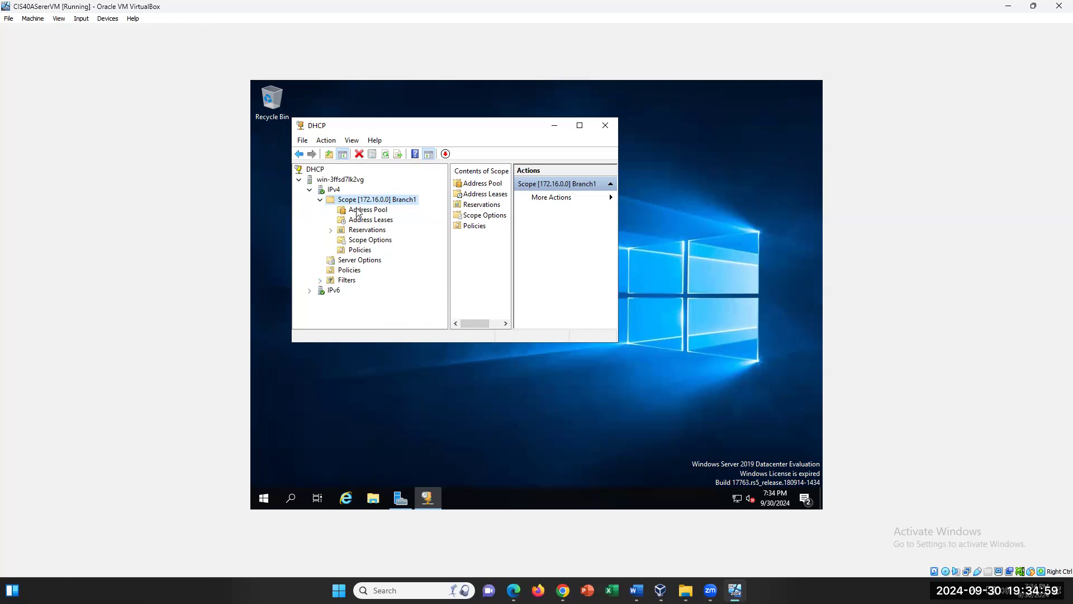
click(353, 249)
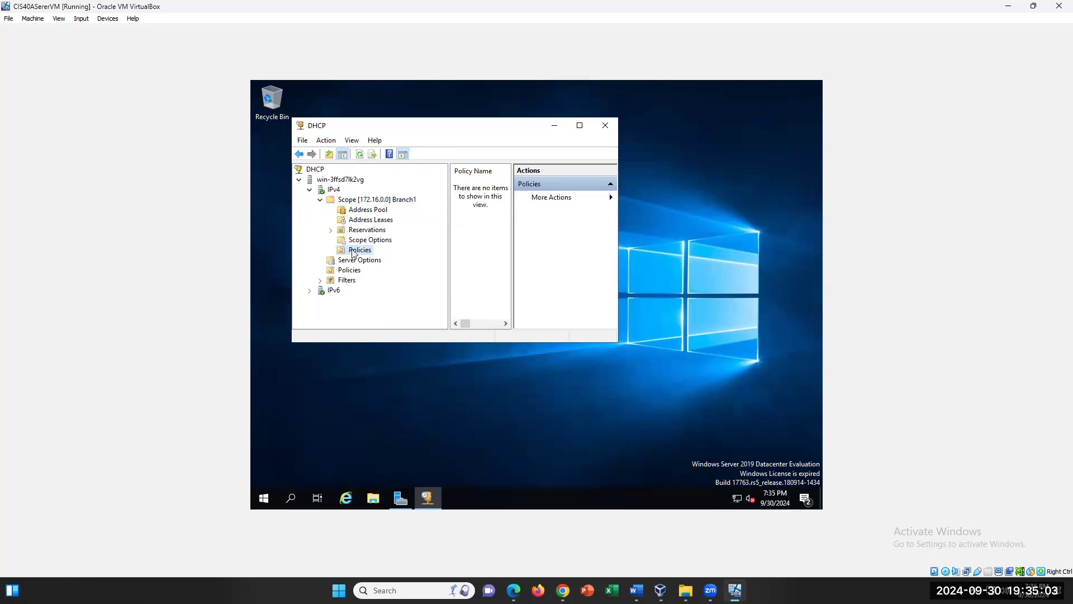
click(364, 210)
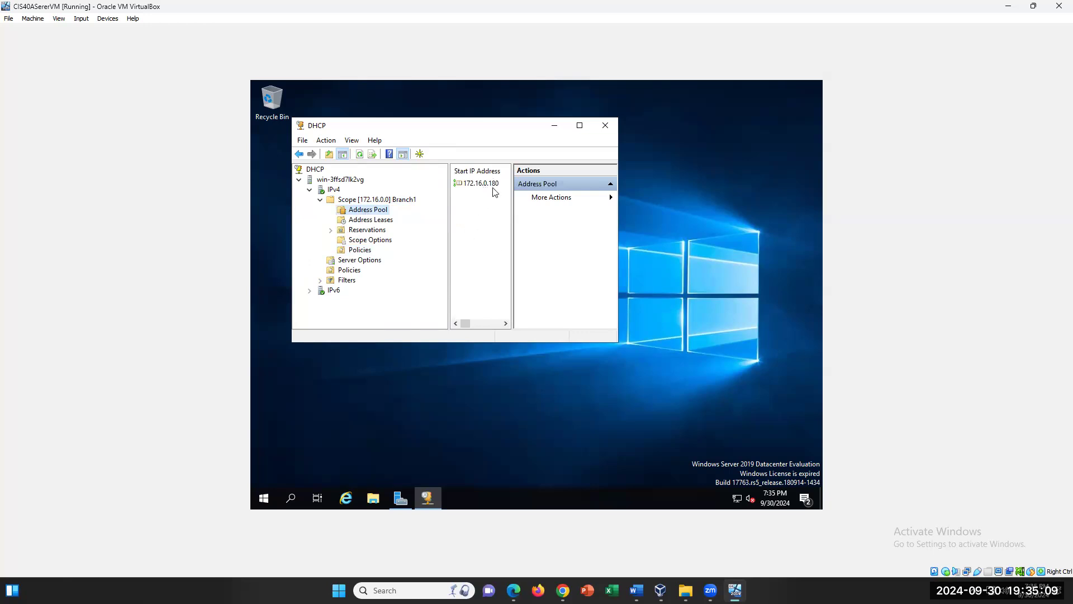
click(380, 221)
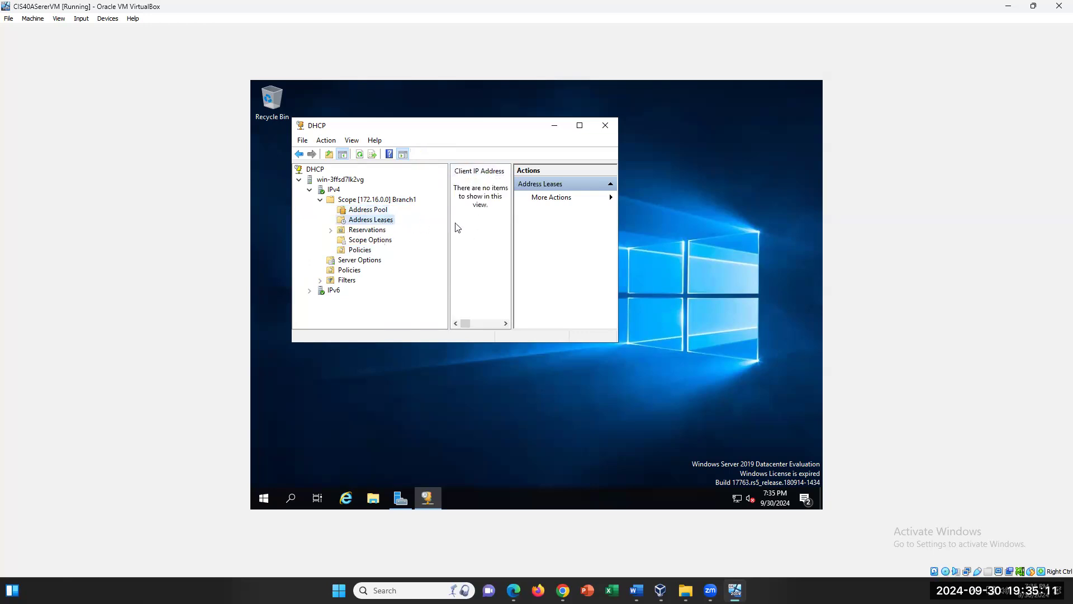
right_click(369, 223)
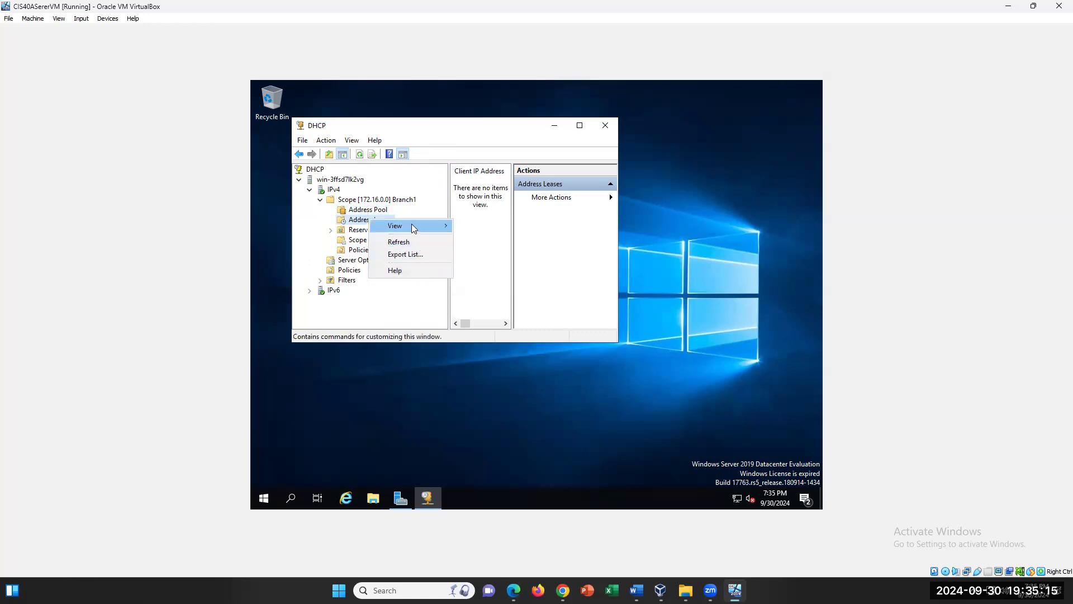
click(370, 239)
click(367, 230)
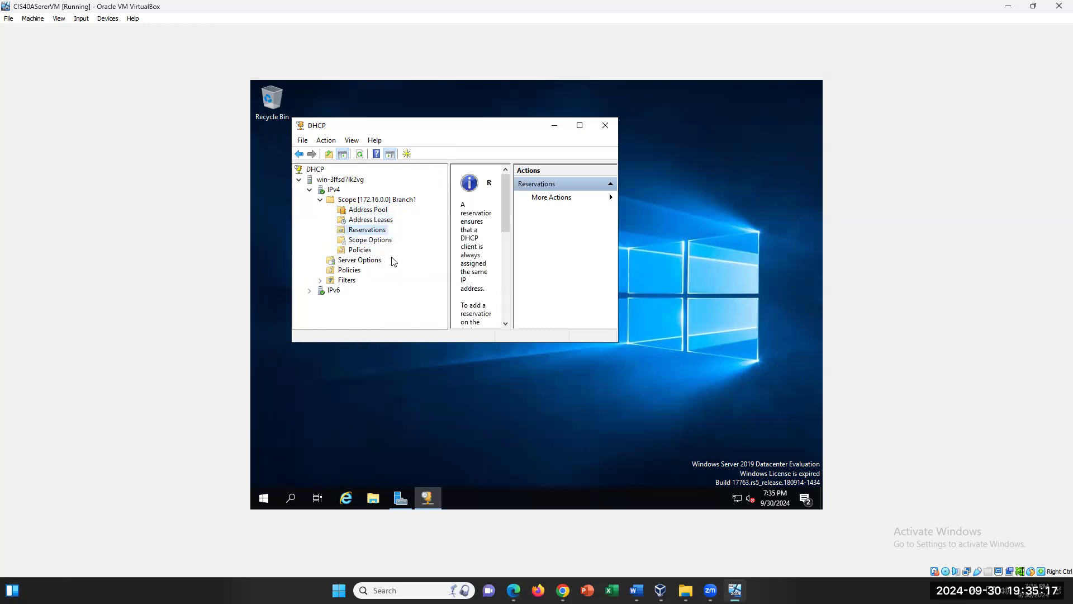
click(360, 241)
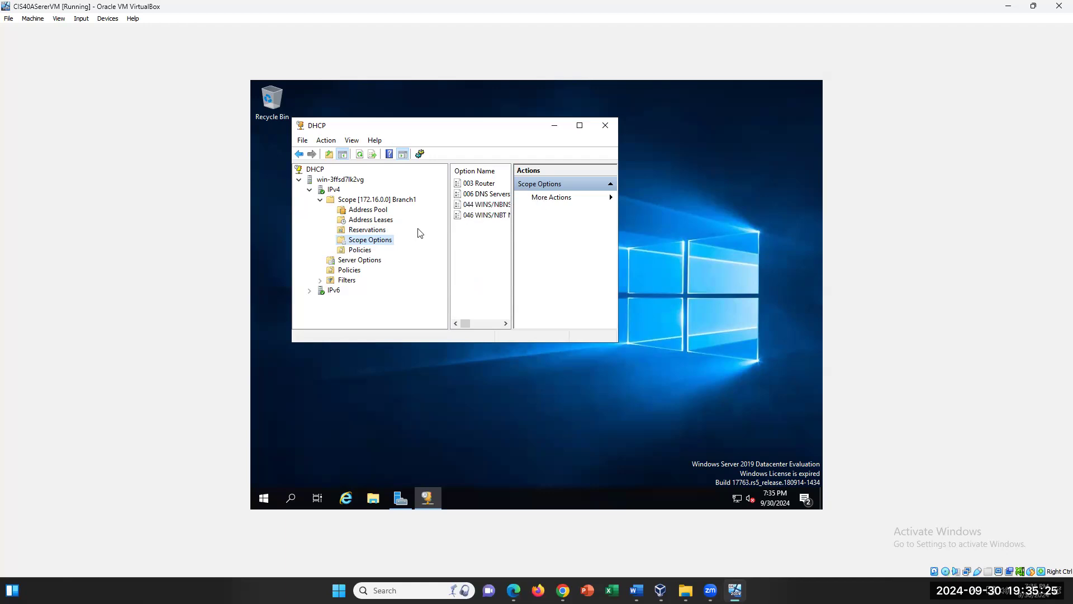
click(368, 251)
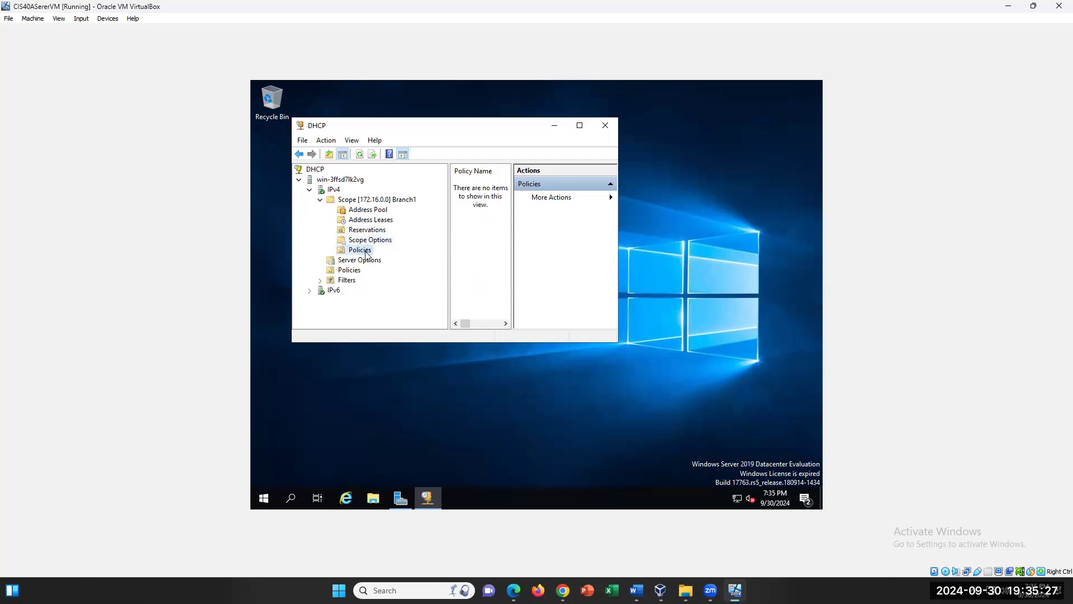
right_click(367, 254)
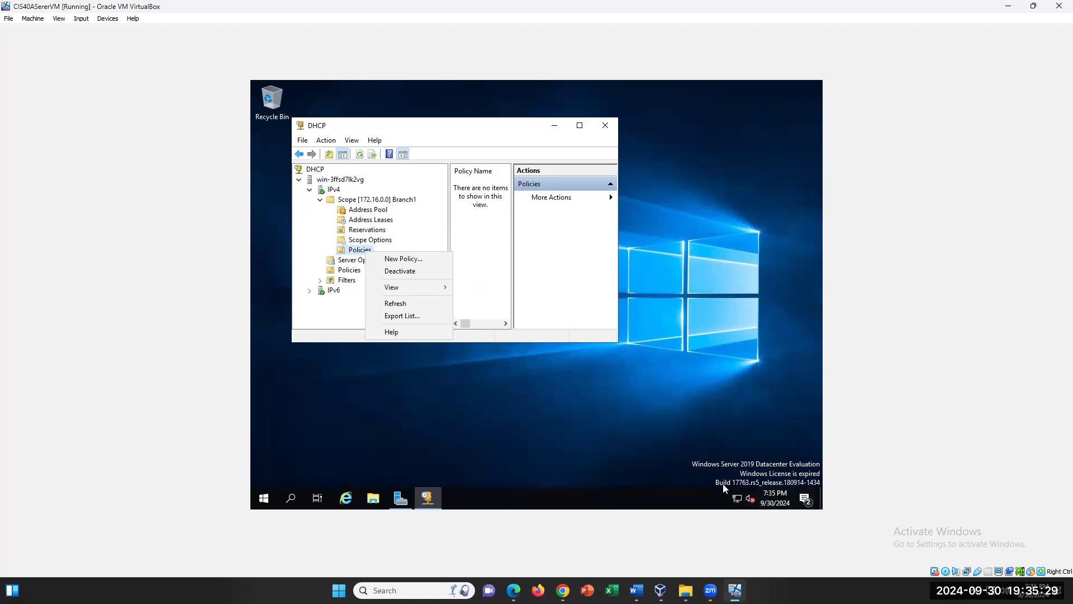
click(423, 259)
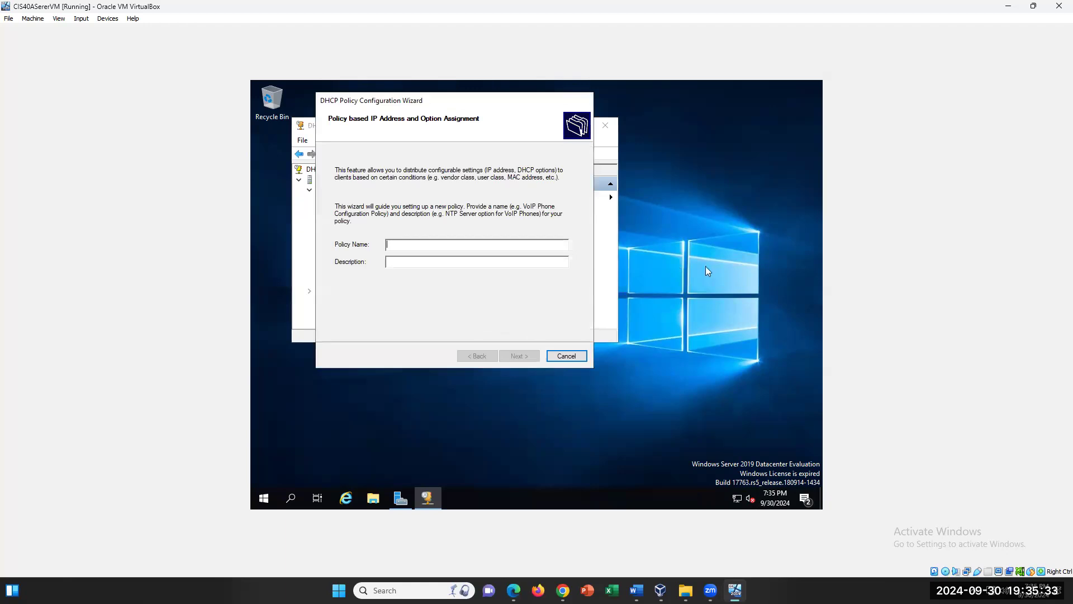
Switch to the Word lab instructions and highlight the Intra-client policy entry in step 40
key(ctrl+alt+Delete)
click(520, 358)
key(alt+Tab)
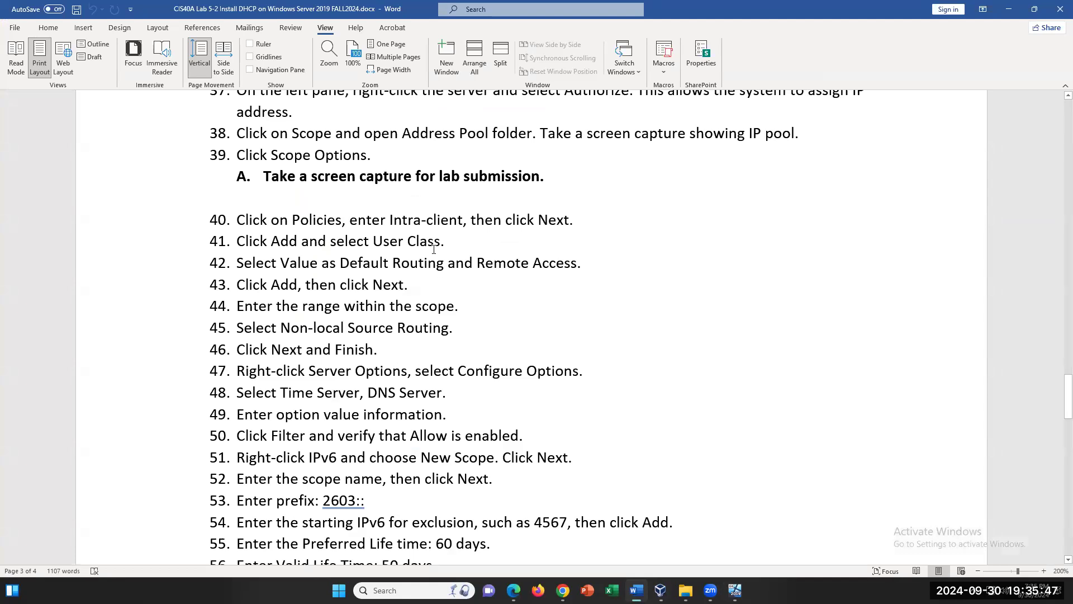
drag(391, 219, 569, 220)
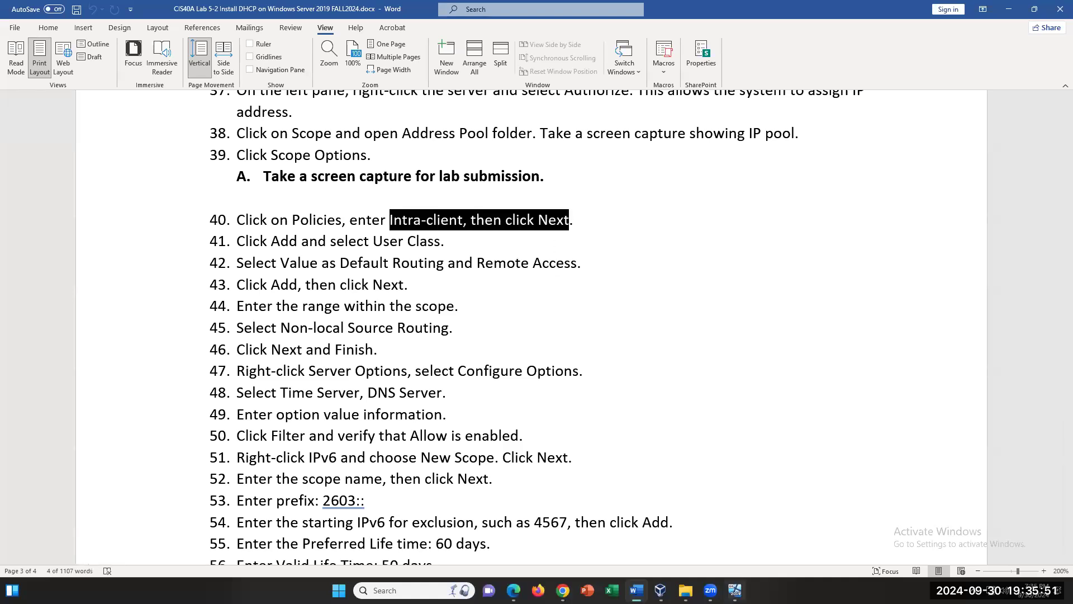
Bring back the virtual machine as a smaller window placed beside the lab instructions
click(734, 589)
click(1034, 6)
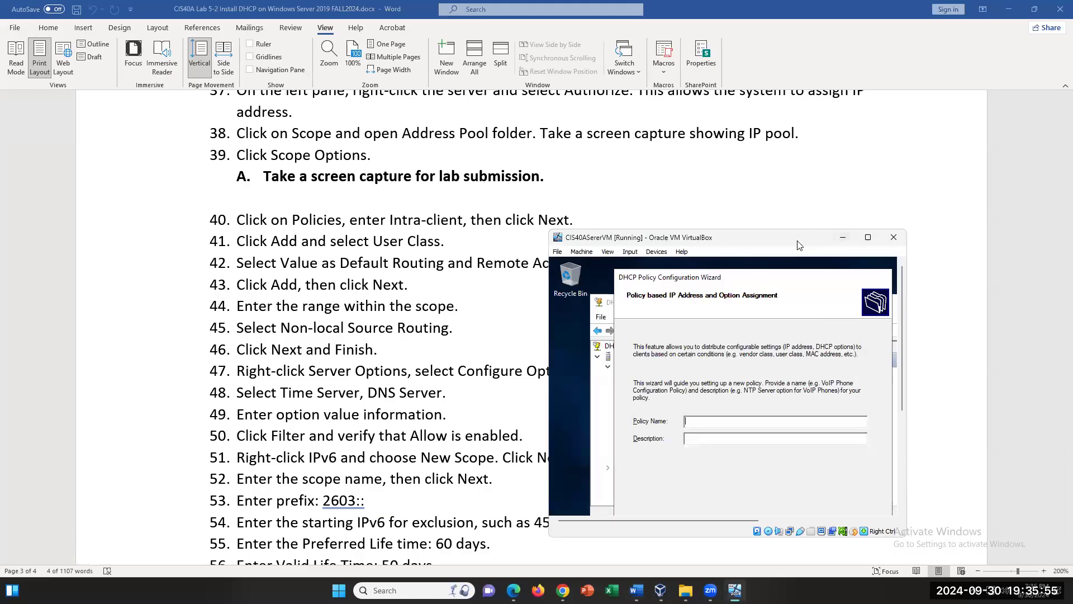
drag(797, 245, 897, 148)
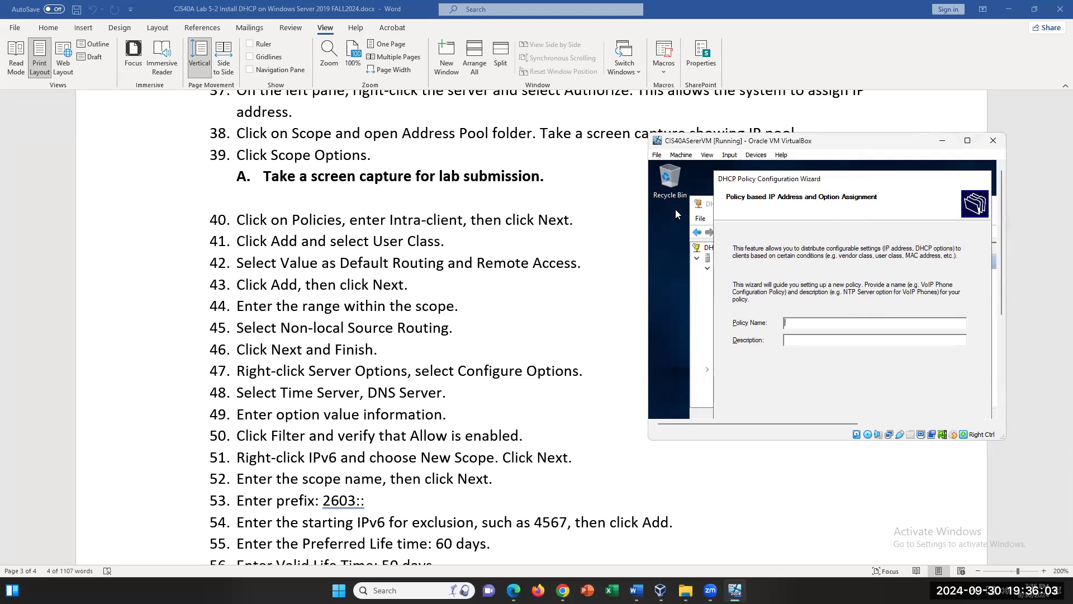
Read through the remaining lab instructions on policies, server options and the IPv6 scope
scroll(539, 255, down, 3)
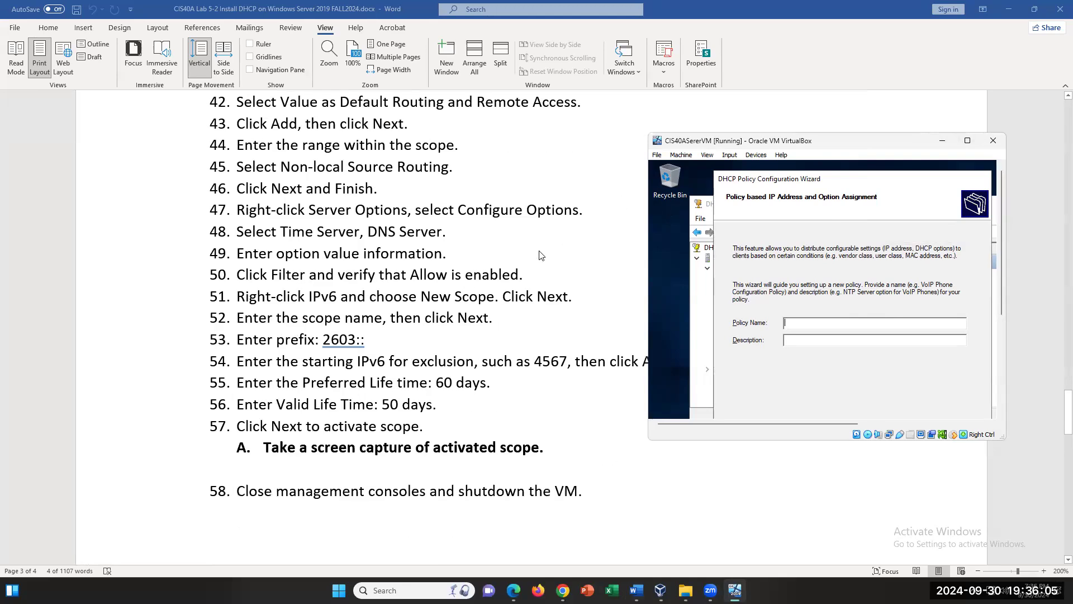
scroll(539, 255, down, 1)
scroll(540, 256, up, 1)
scroll(540, 256, up, 3)
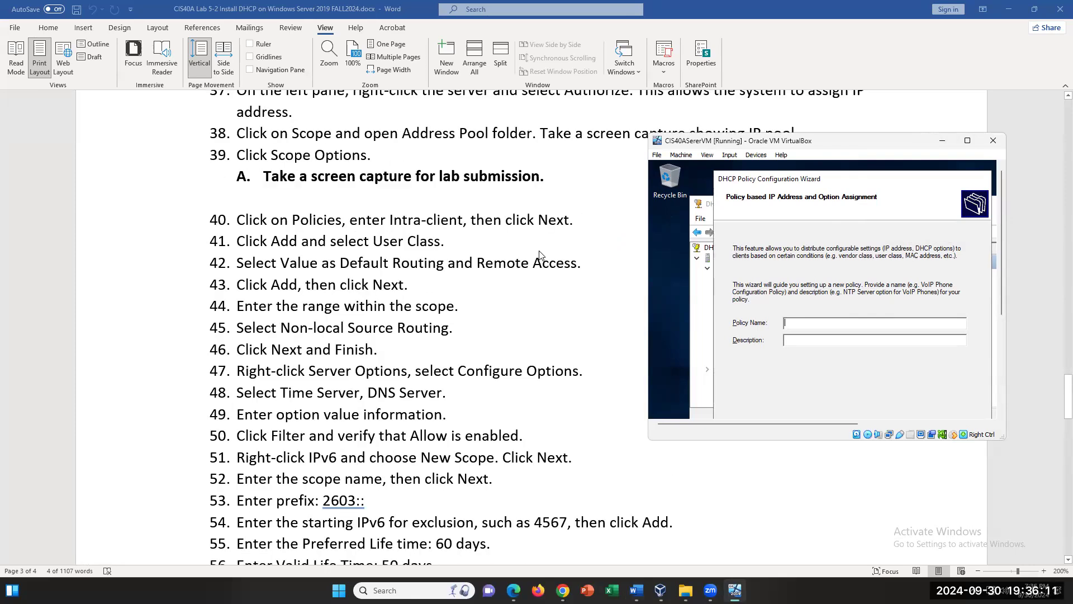
scroll(540, 255, up, 1)
scroll(540, 255, down, 2)
scroll(540, 254, up, 1)
scroll(540, 255, down, 1)
scroll(540, 254, up, 1)
Maximize the virtual machine window again and cancel the DHCP Policy Configuration Wizard
drag(766, 141, 757, 177)
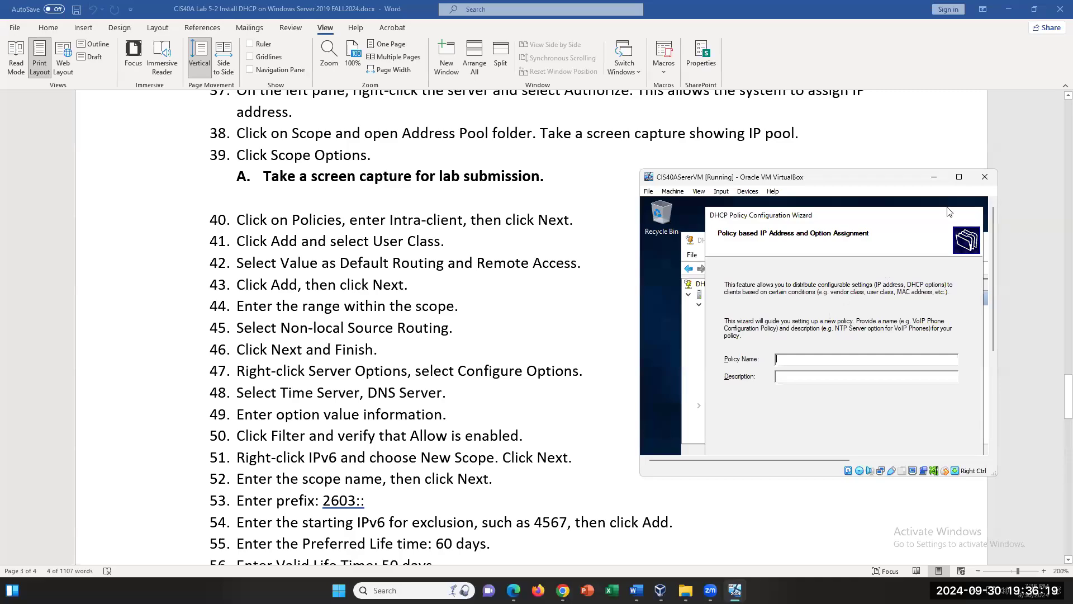
click(959, 177)
click(460, 399)
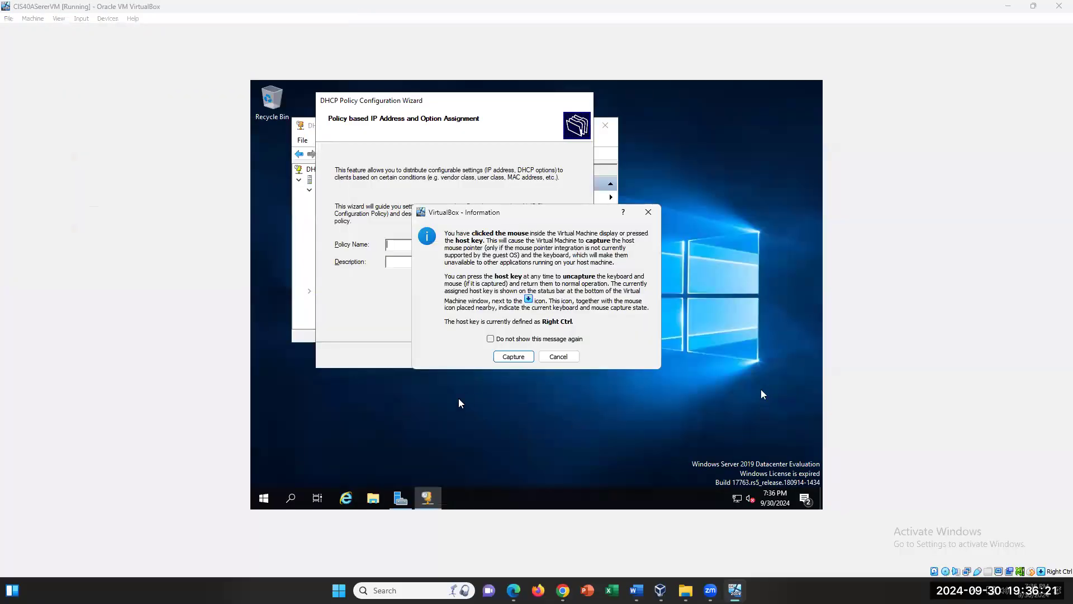
click(514, 357)
click(570, 358)
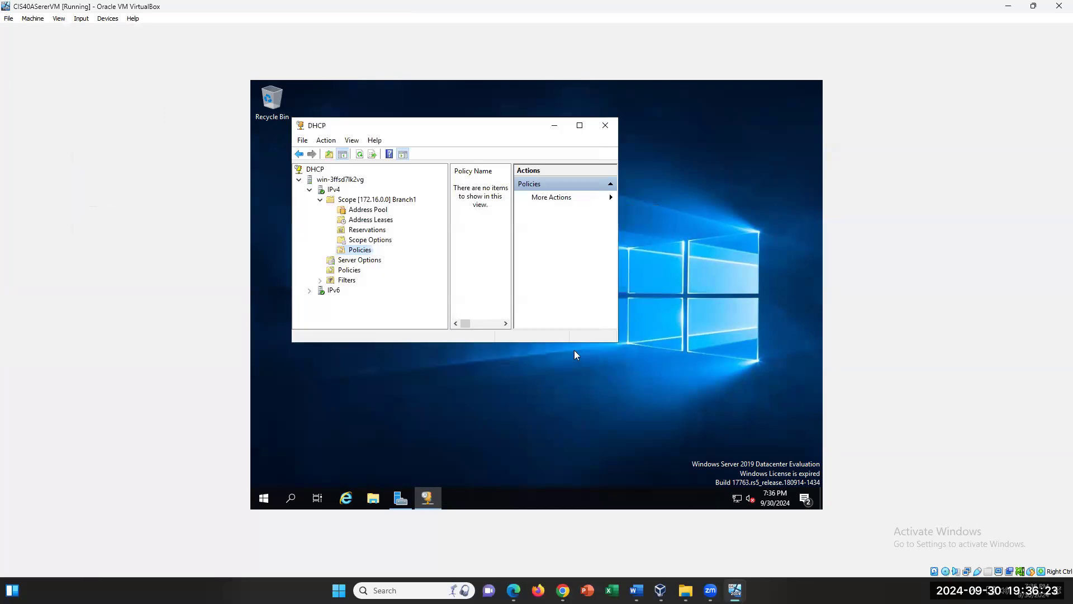
Widen the results list and examine the Branch1 scope's options and address pool entries
click(355, 242)
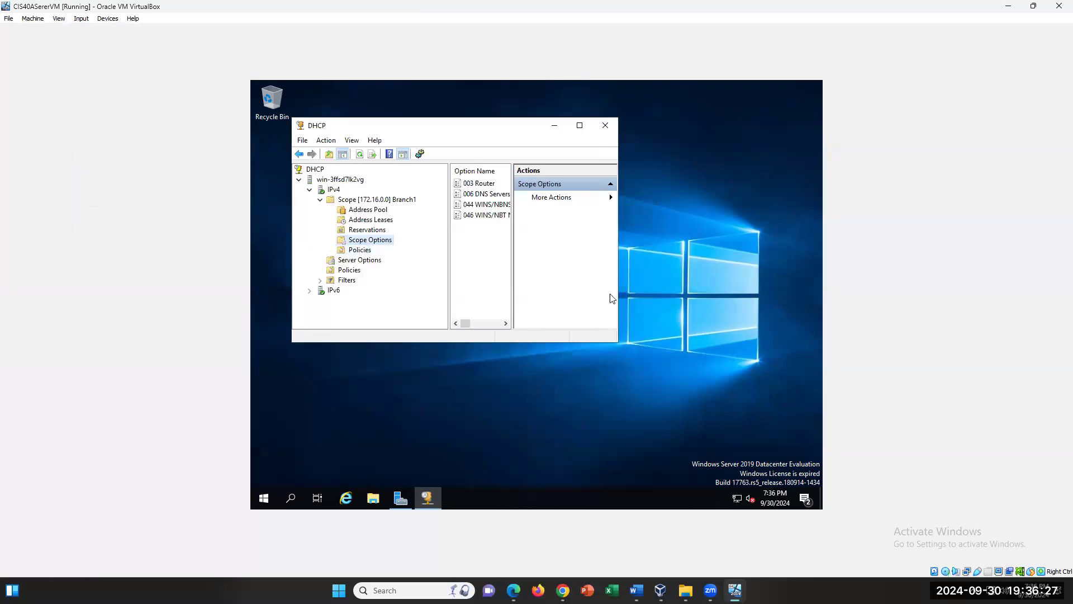
drag(512, 258, 584, 257)
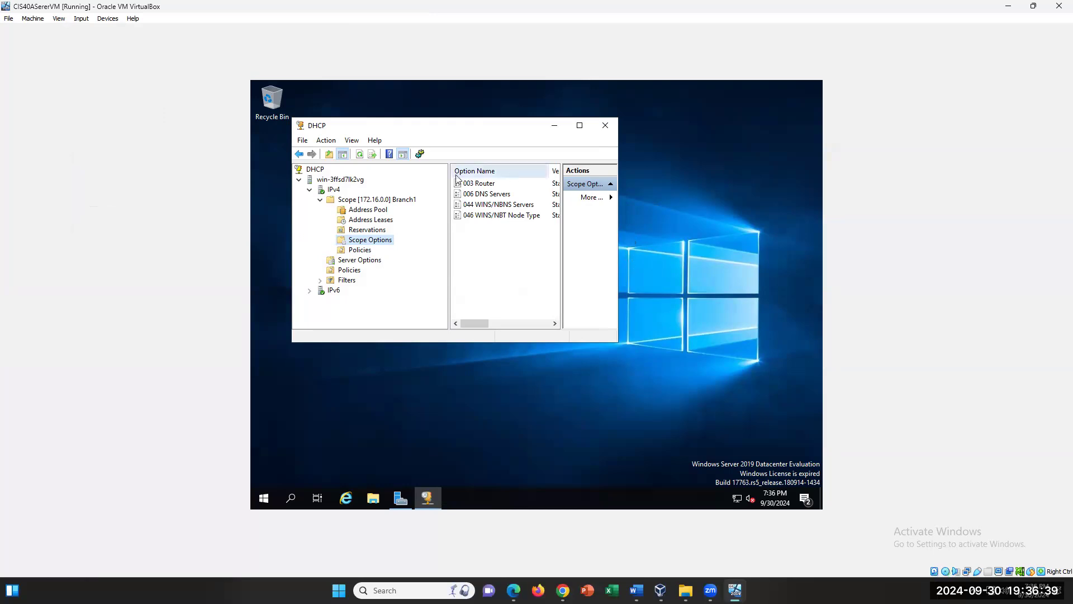
mouse_move(479, 323)
mouse_down()
mouse_move(498, 323)
mouse_move(479, 323)
mouse_up()
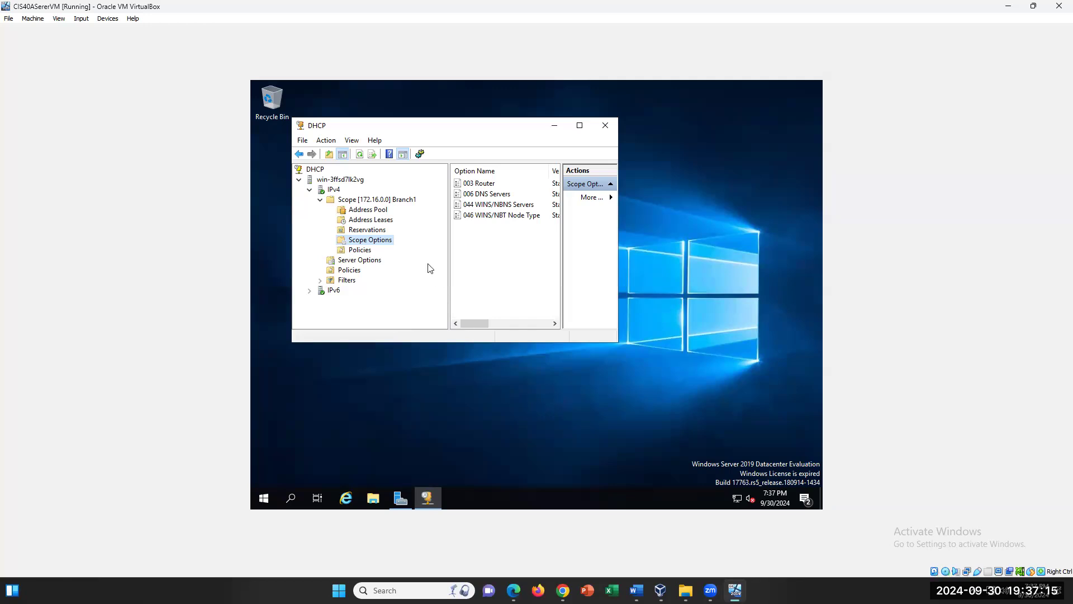
click(379, 211)
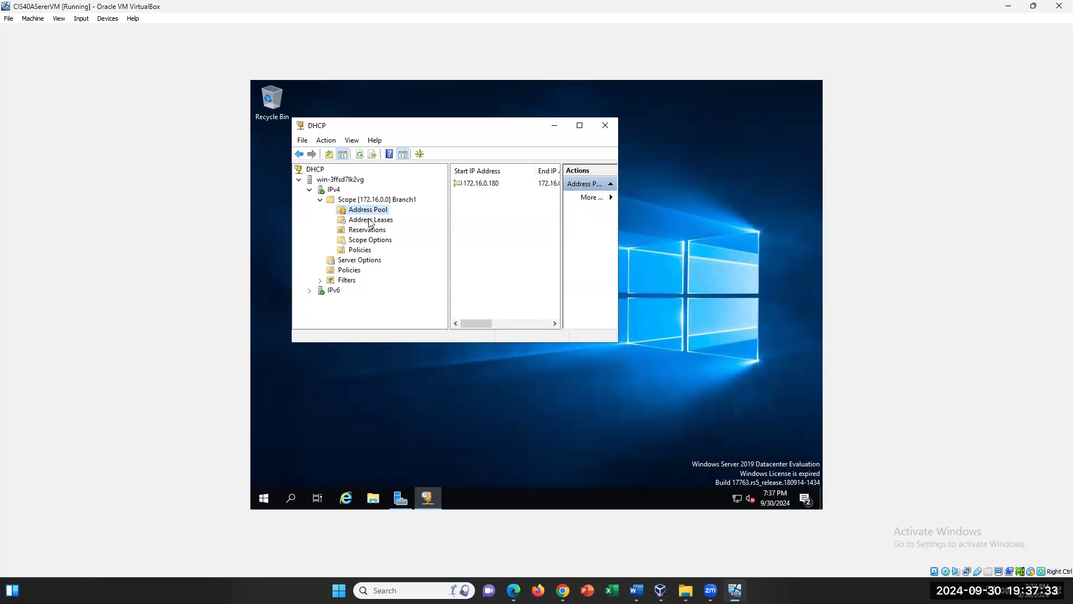
click(363, 240)
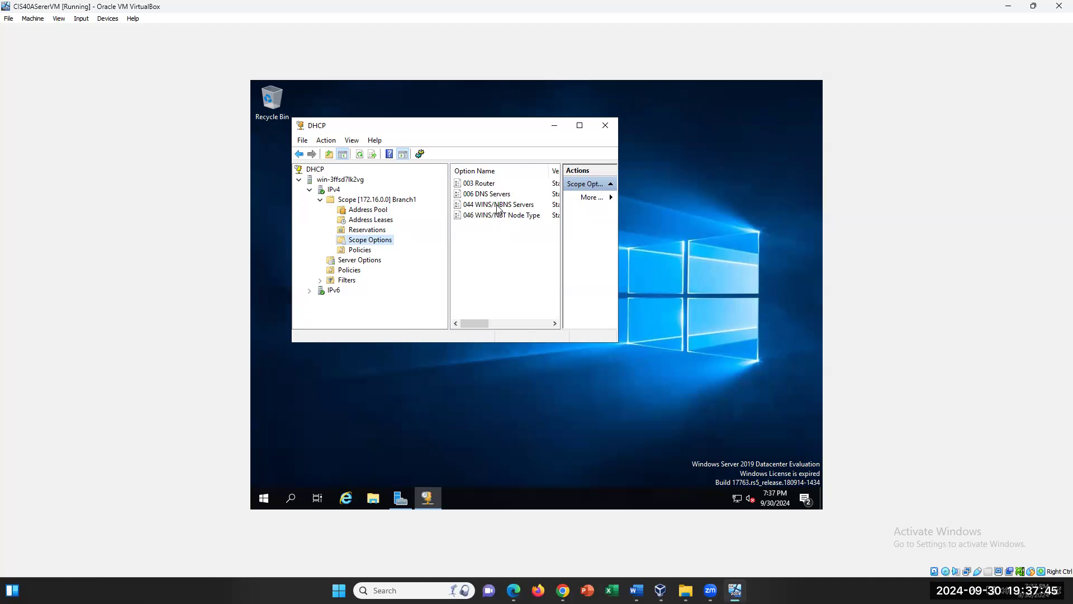
click(366, 251)
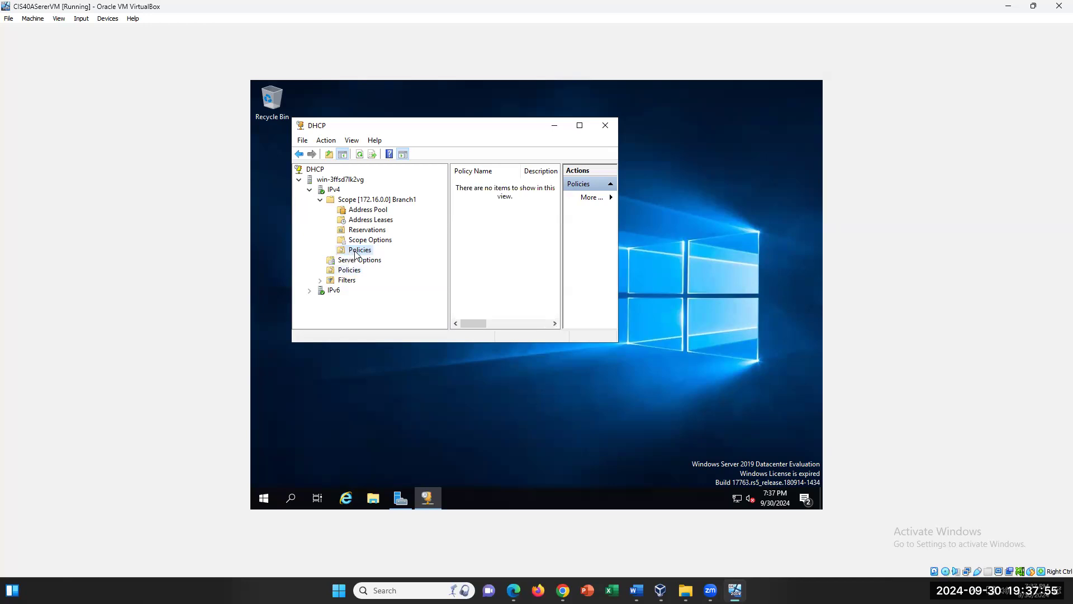
right_click(355, 254)
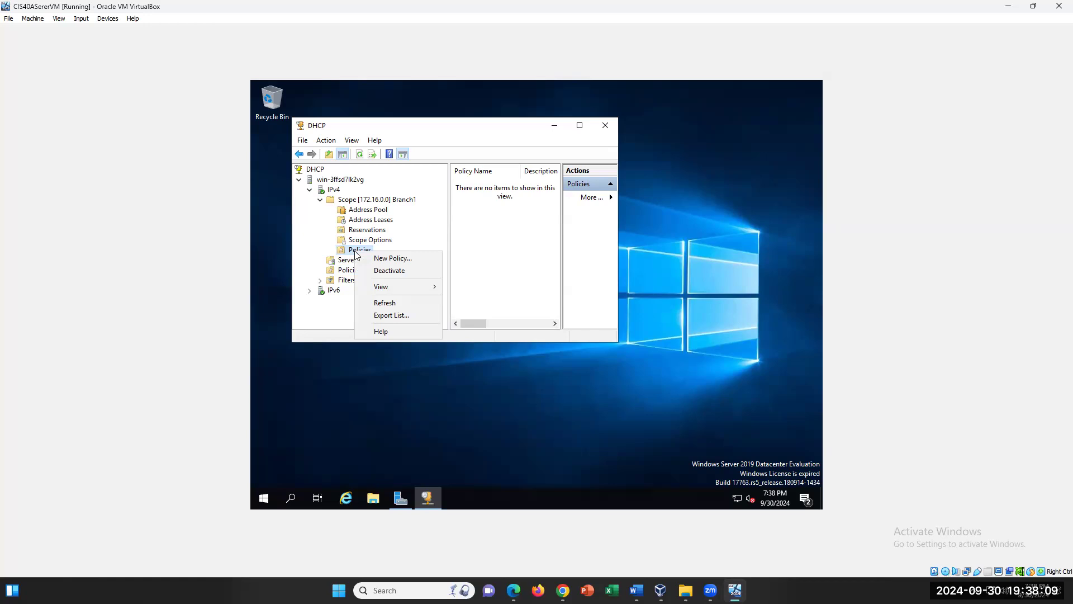
click(385, 258)
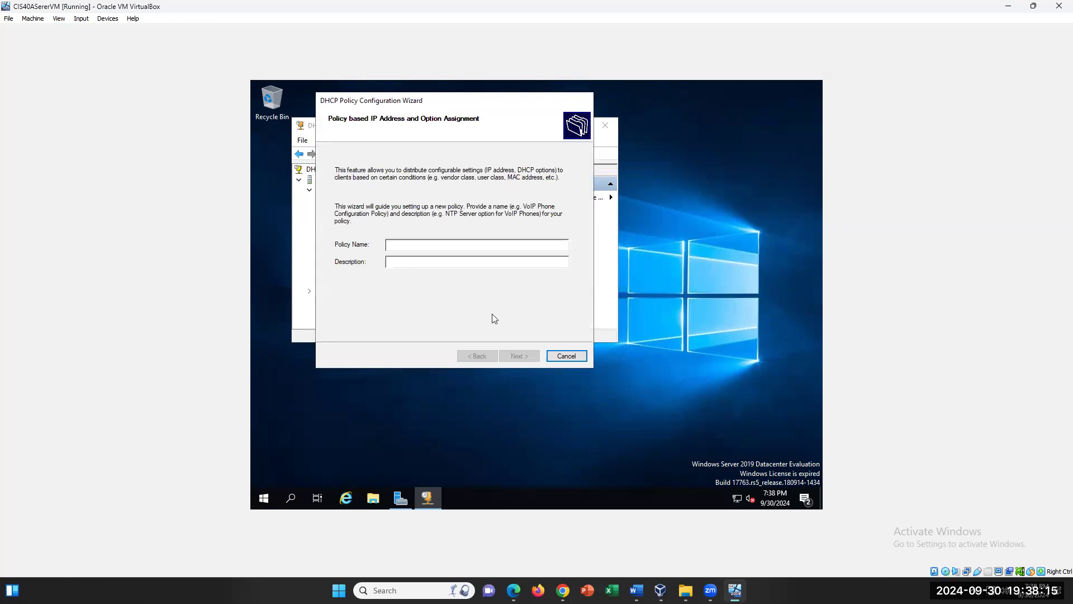
text(In)
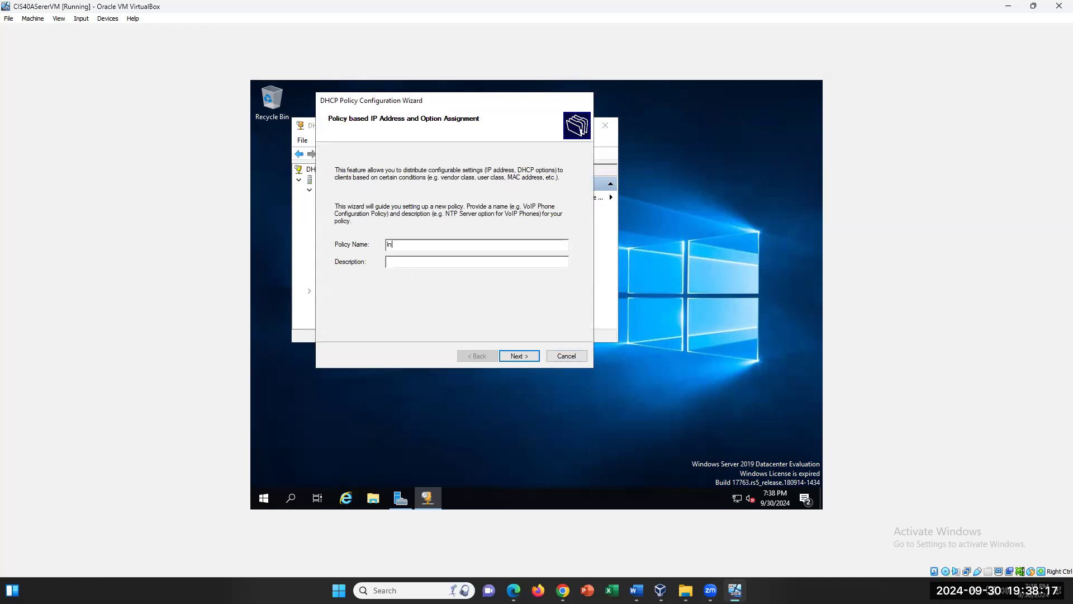
text(traCLient)
click(538, 358)
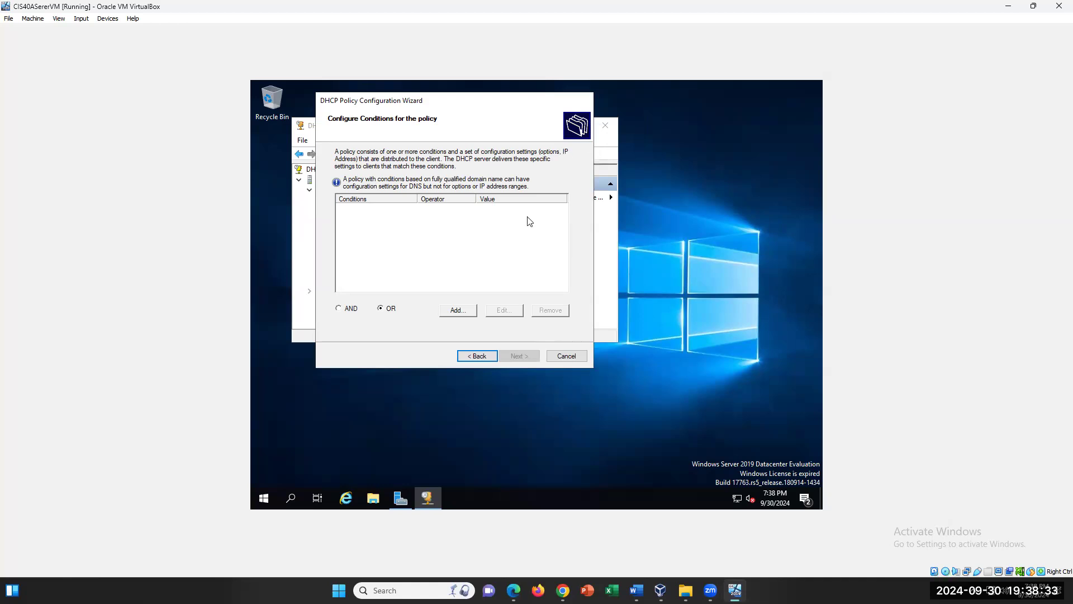
click(567, 359)
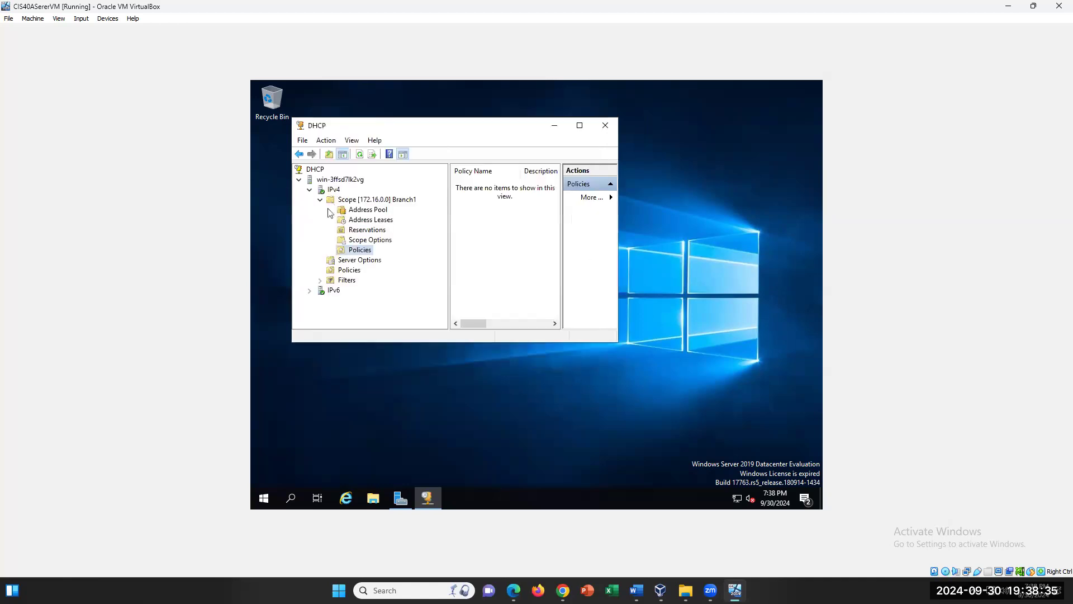
Start a new policy named IntraClient for the Branch1 scope and proceed to its conditions
right_click(369, 249)
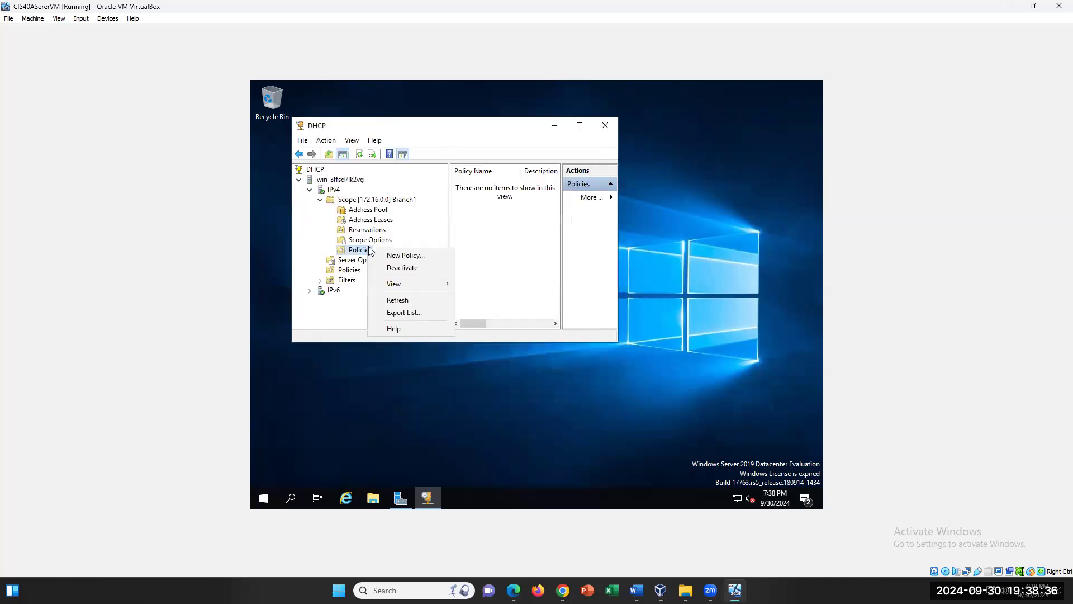
click(404, 256)
text(IntraClient)
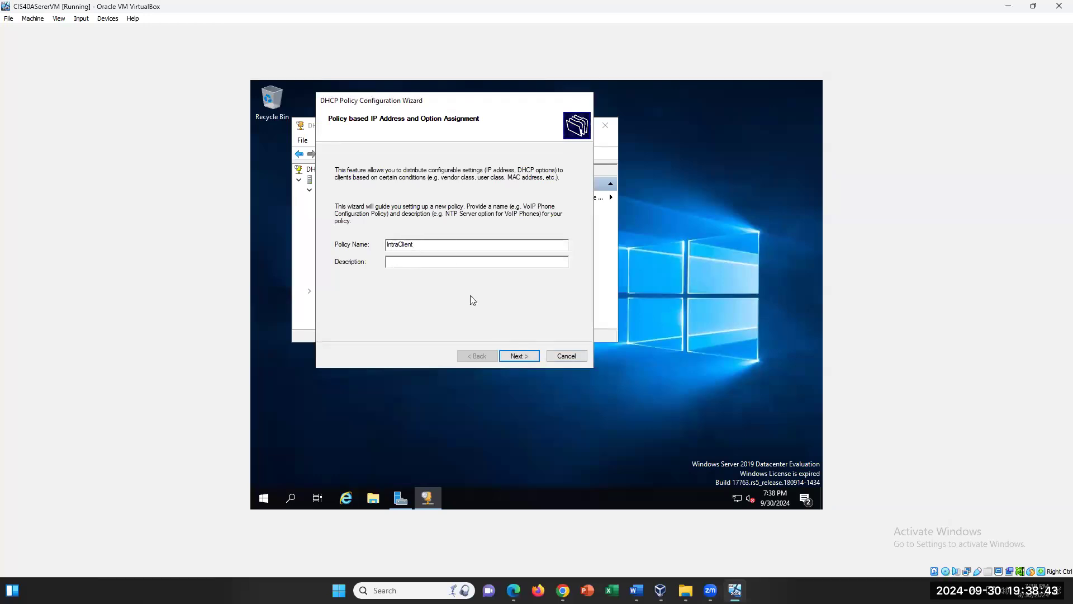
click(511, 356)
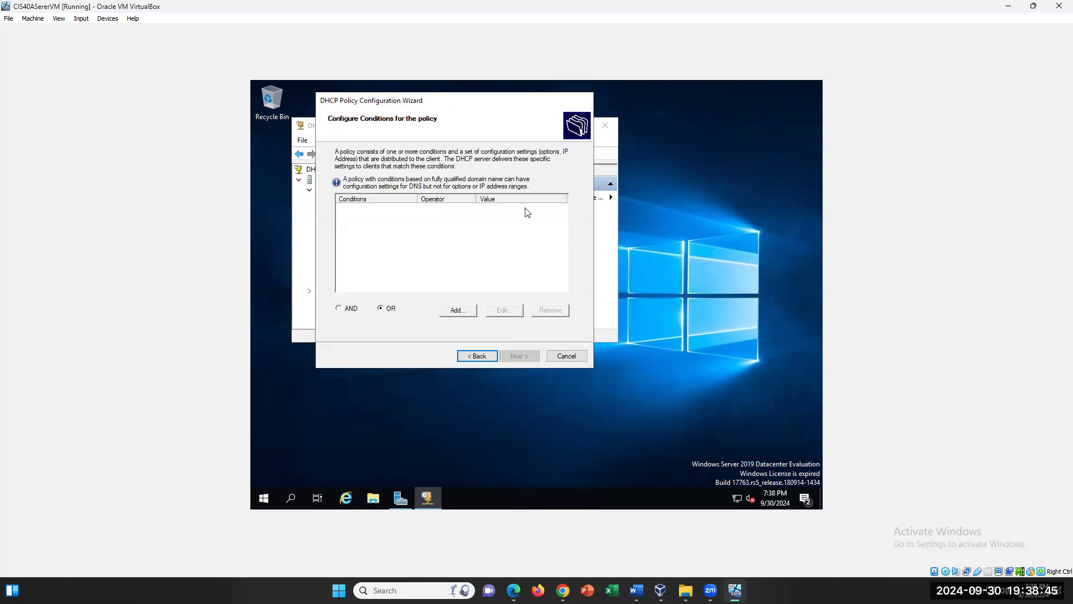
Add a policy condition with Vendor Class equal to Microsoft Windows 2000 Options and proceed to the address range settings
click(468, 309)
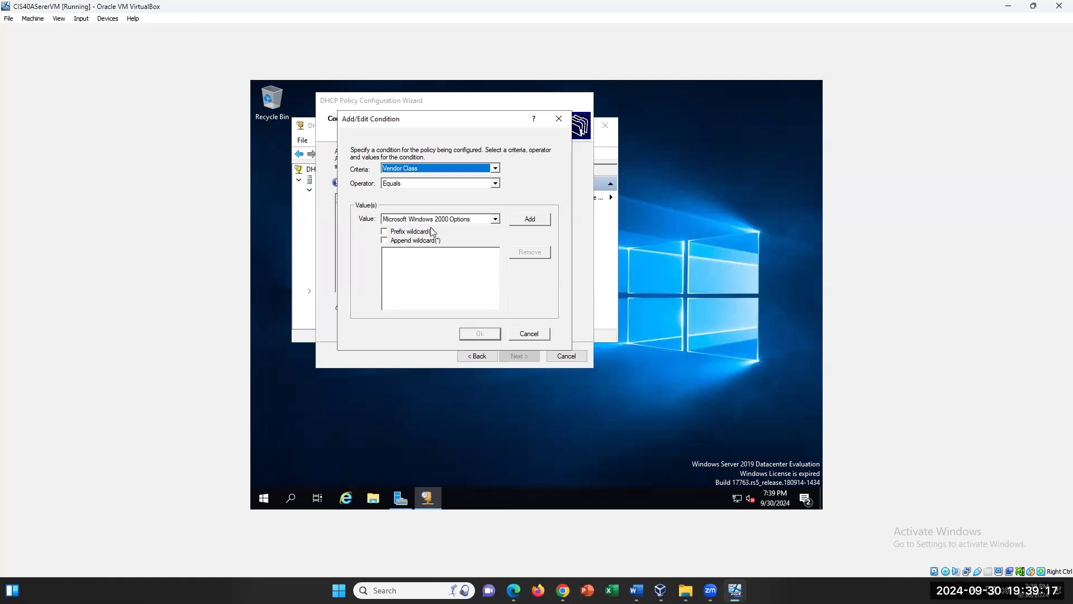
click(415, 184)
click(415, 183)
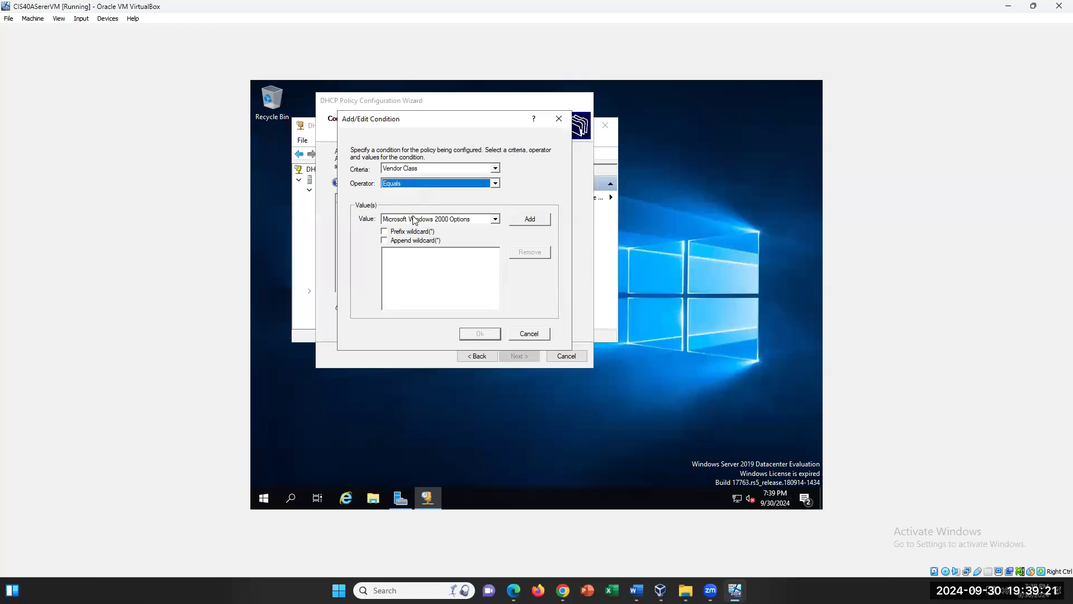
click(415, 219)
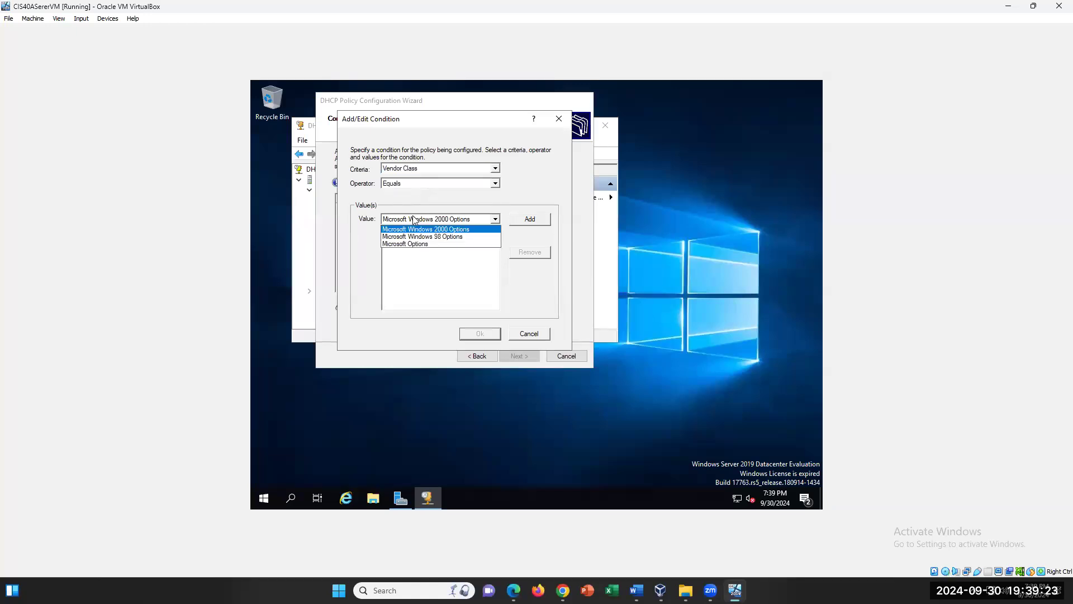
click(414, 219)
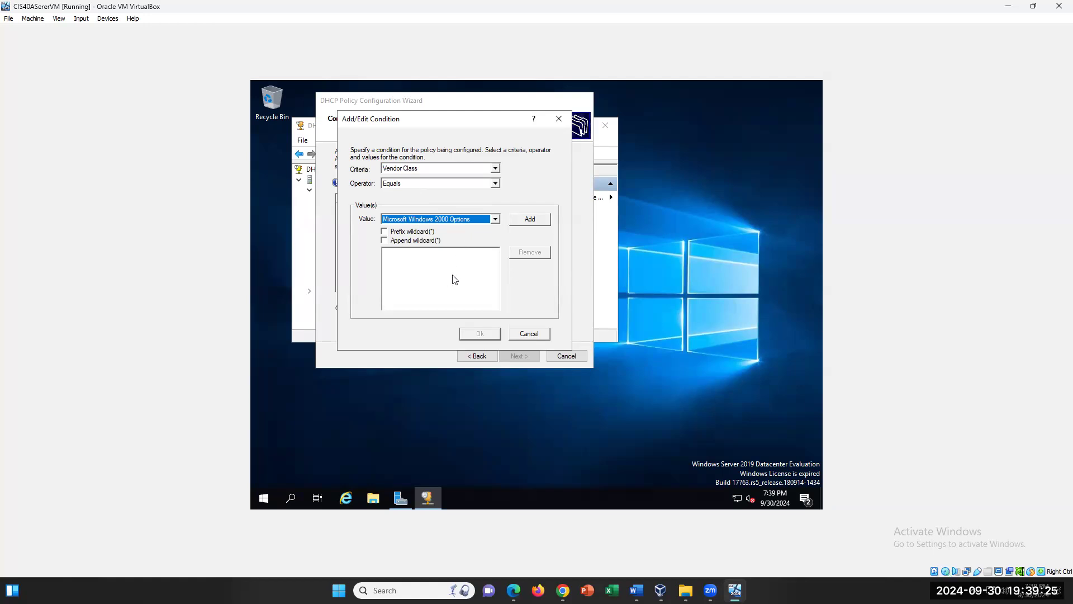
click(517, 223)
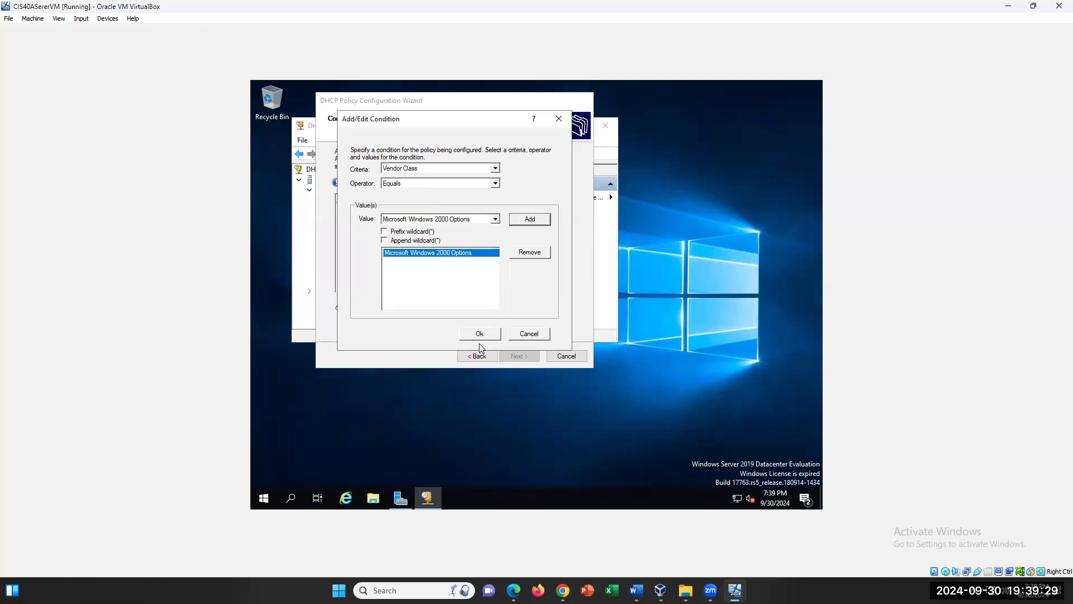
click(449, 220)
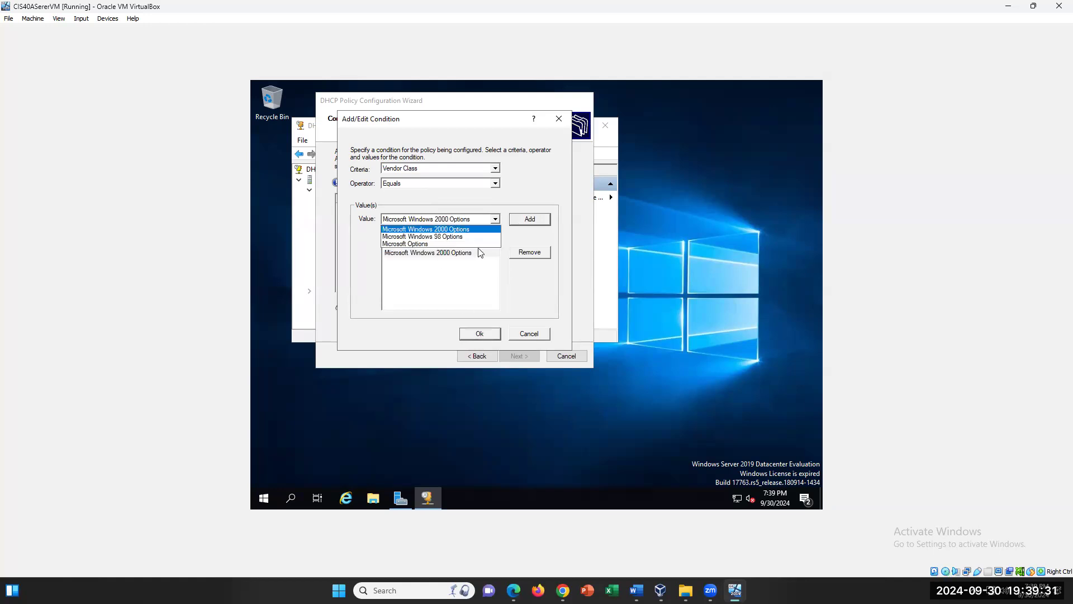
click(474, 329)
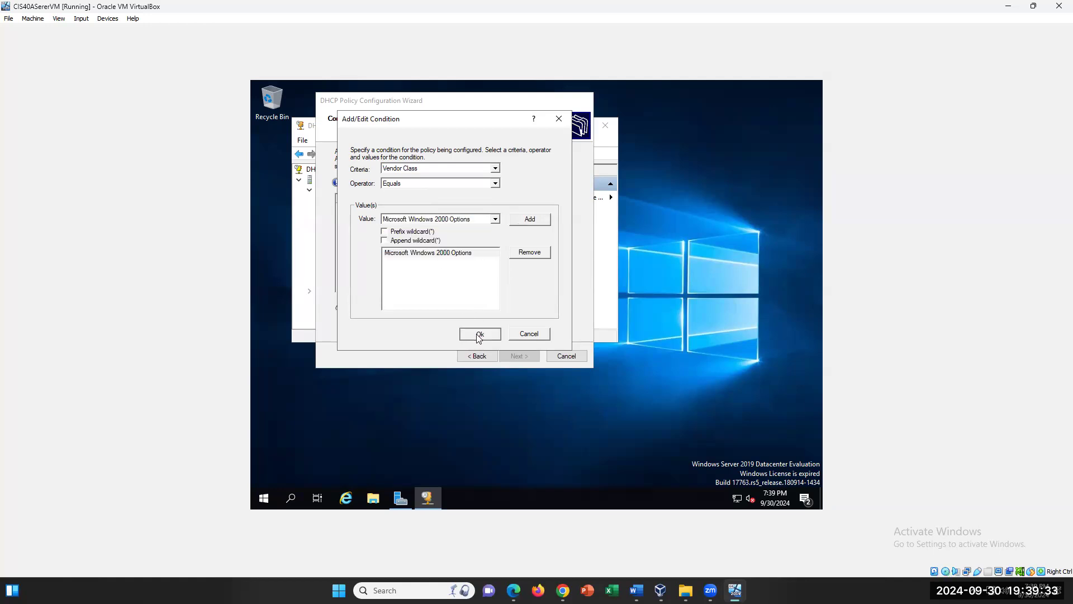
click(479, 335)
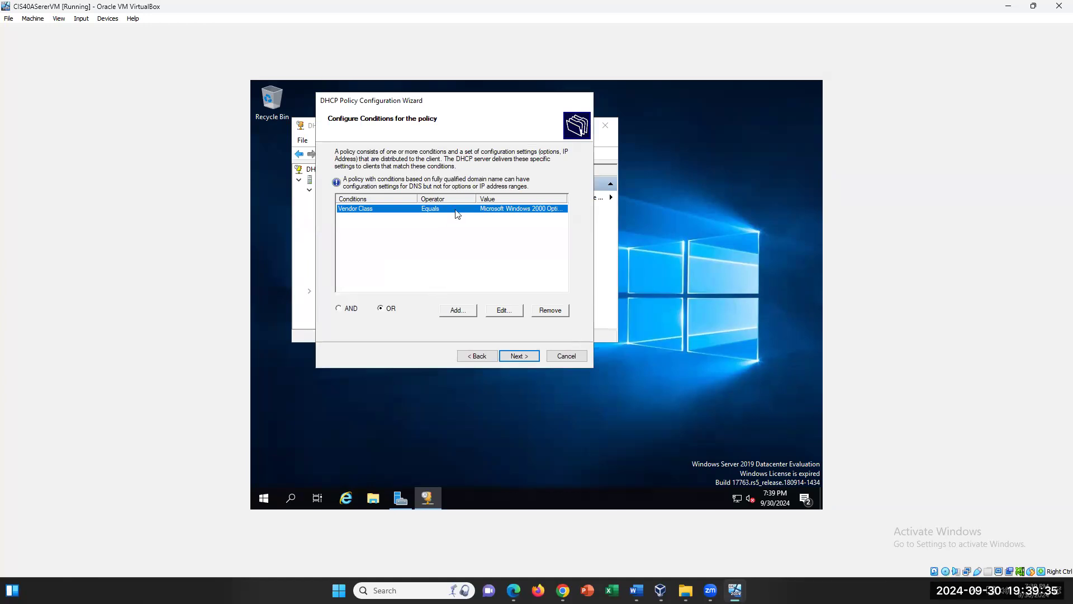
click(536, 357)
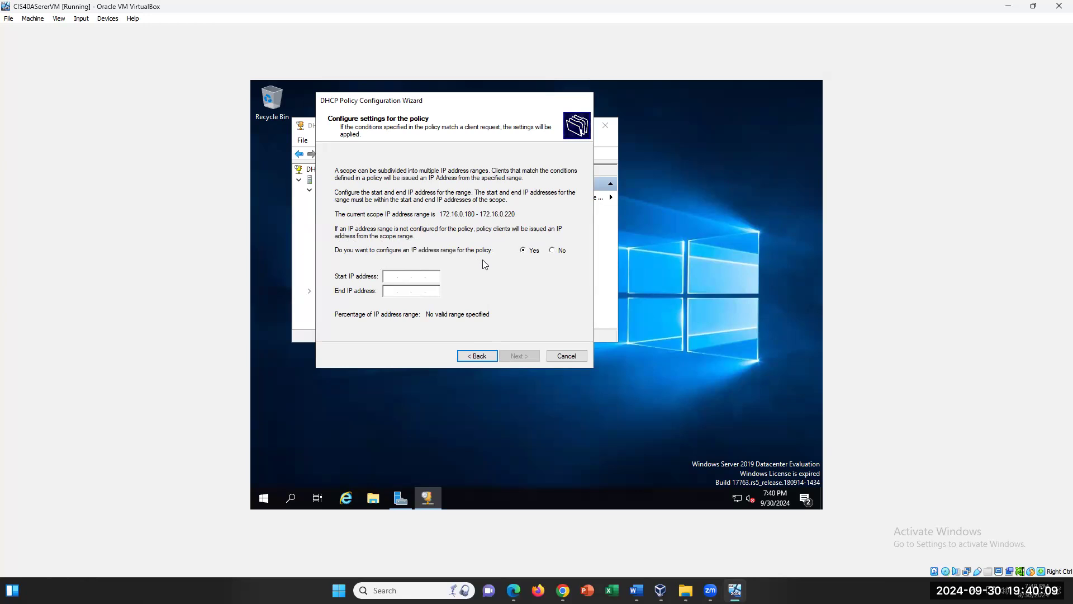
Set the policy's IP address range from 172.16.0.180 to 172.16.0.190 and proceed to its options
click(393, 276)
text(172.16.0.180)
click(389, 291)
text(172. 16 . 0 .190)
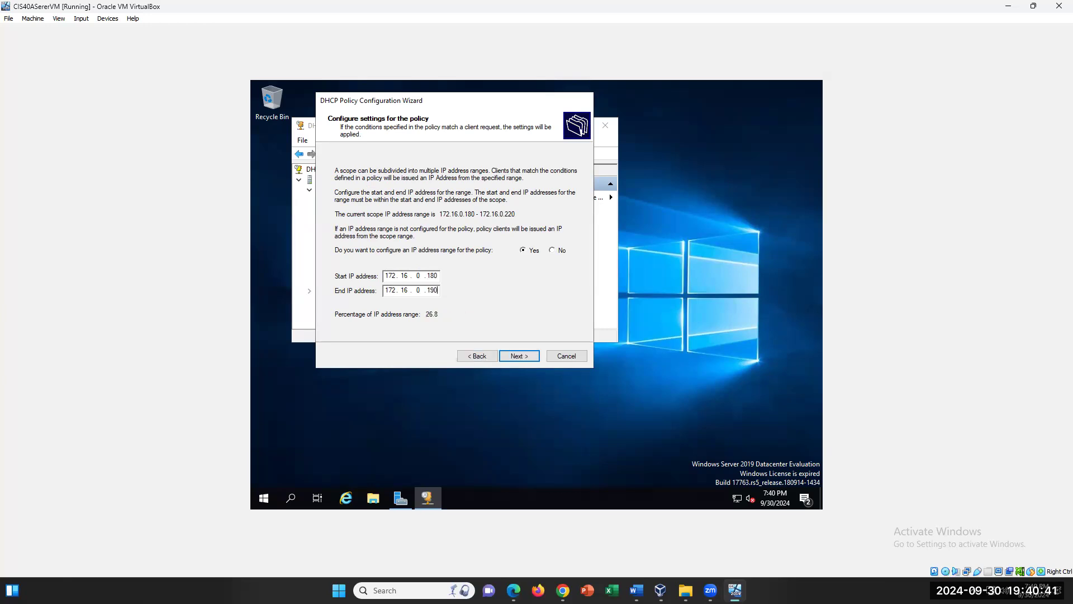
click(515, 356)
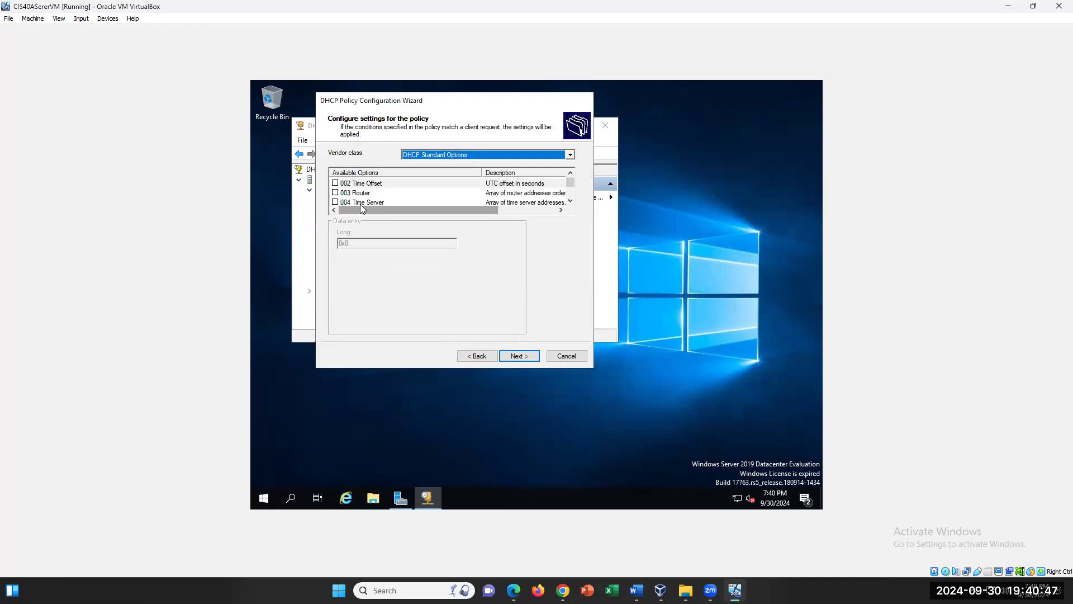
Enable 003 Router, 005 Name Servers and 006 DNS Servers from the DHCP Standard Options and proceed to the summary
click(432, 155)
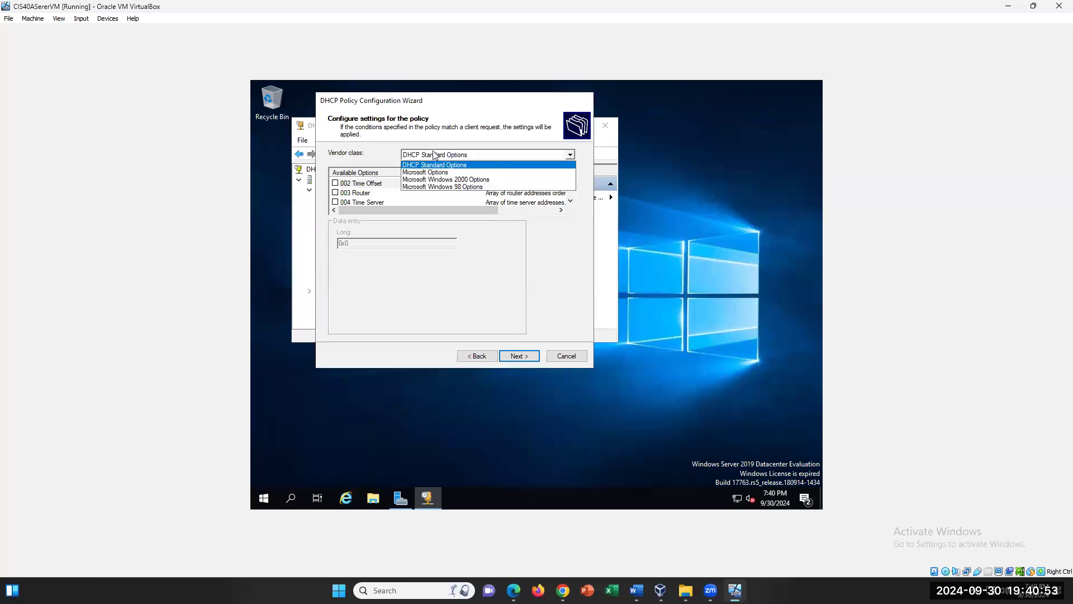
click(434, 165)
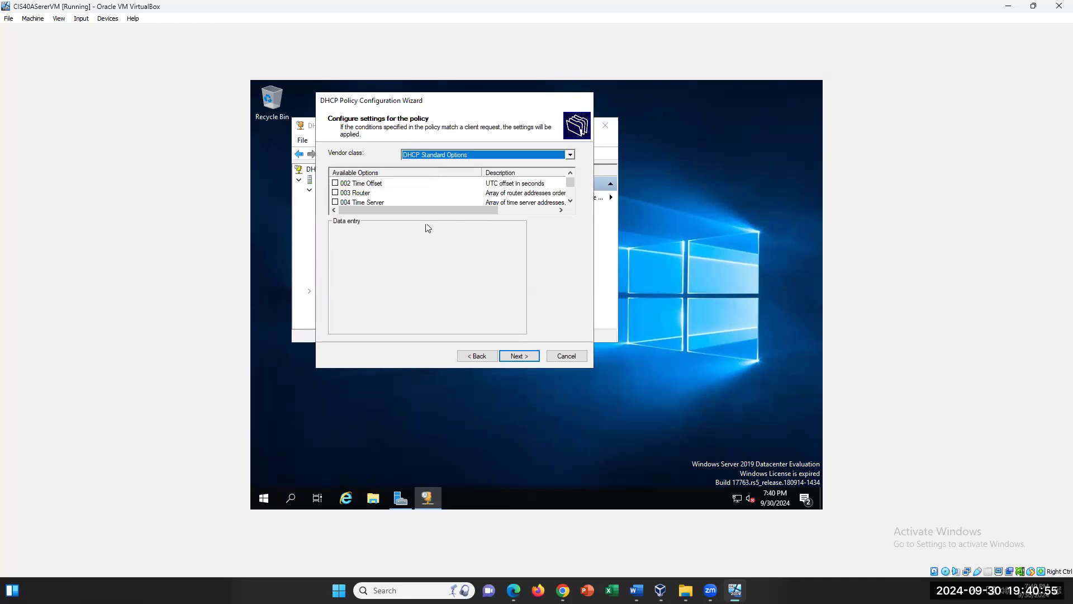
click(335, 203)
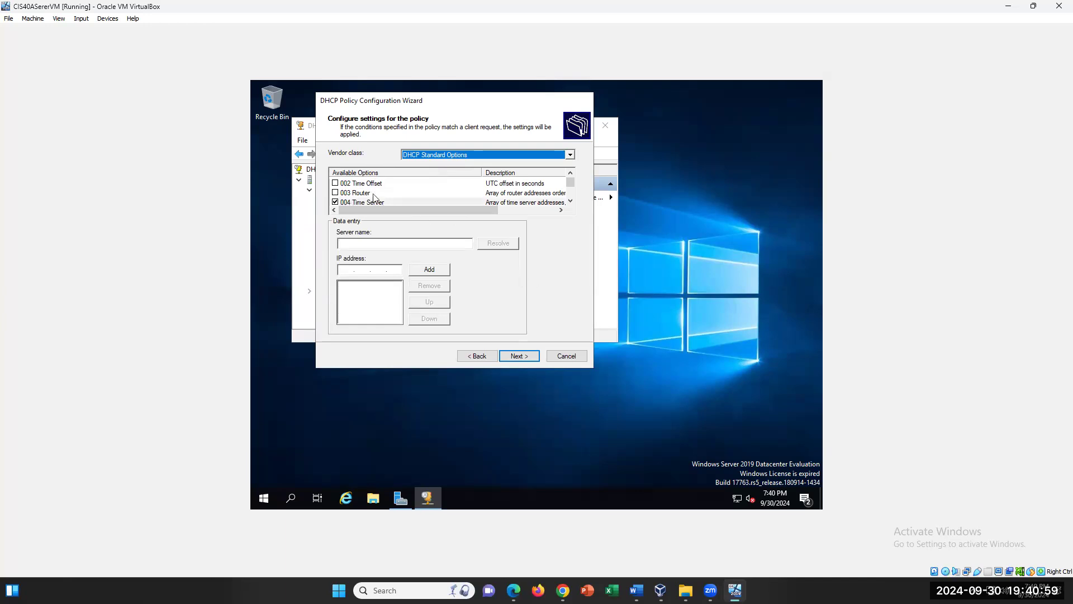
click(335, 192)
click(336, 202)
scroll(349, 205, down, 2)
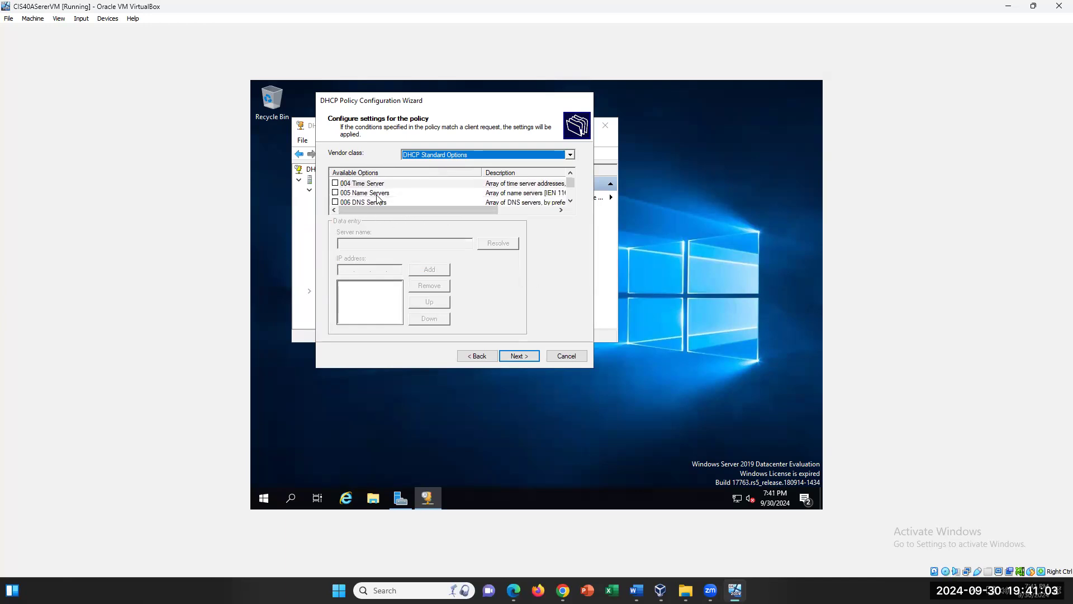
click(335, 202)
click(335, 193)
scroll(383, 202, up, 1)
scroll(383, 202, down, 1)
click(519, 356)
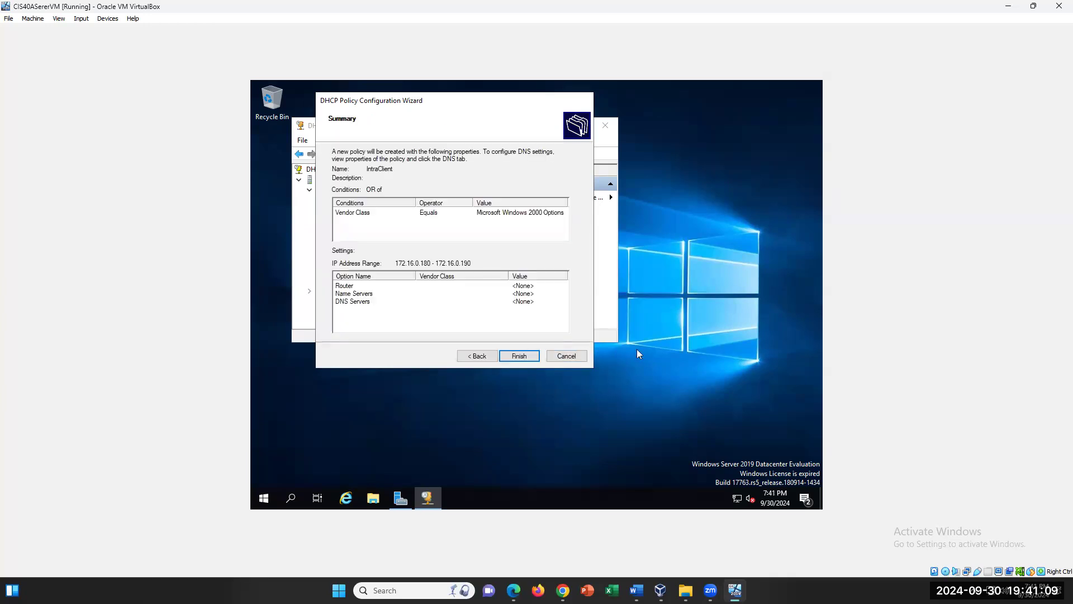
Go back to recheck the selected standard options, then finish creating the IntraClient policy
click(478, 356)
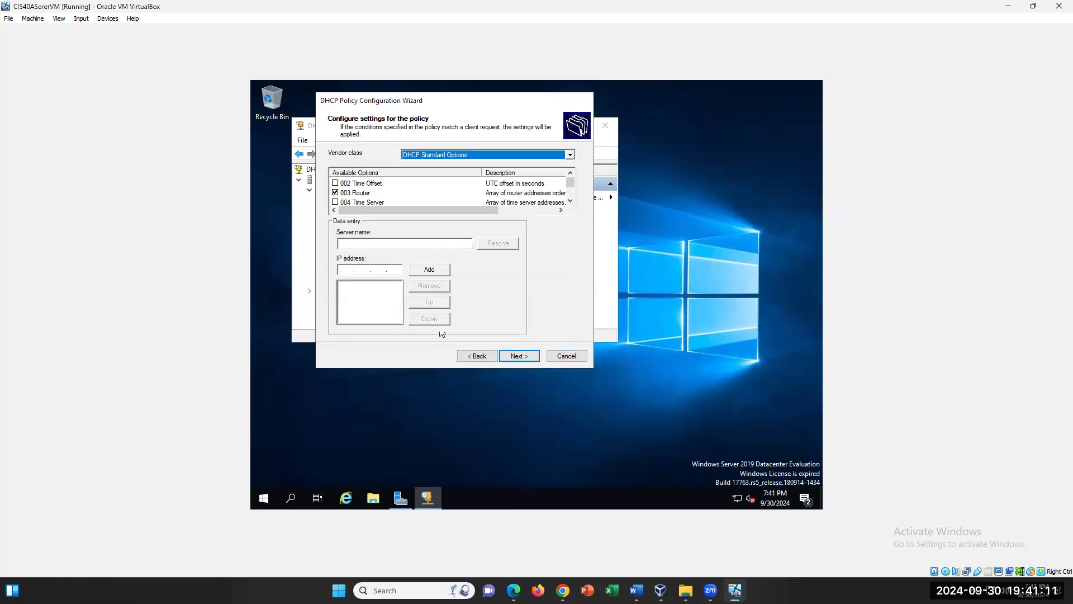
scroll(346, 198, down, 1)
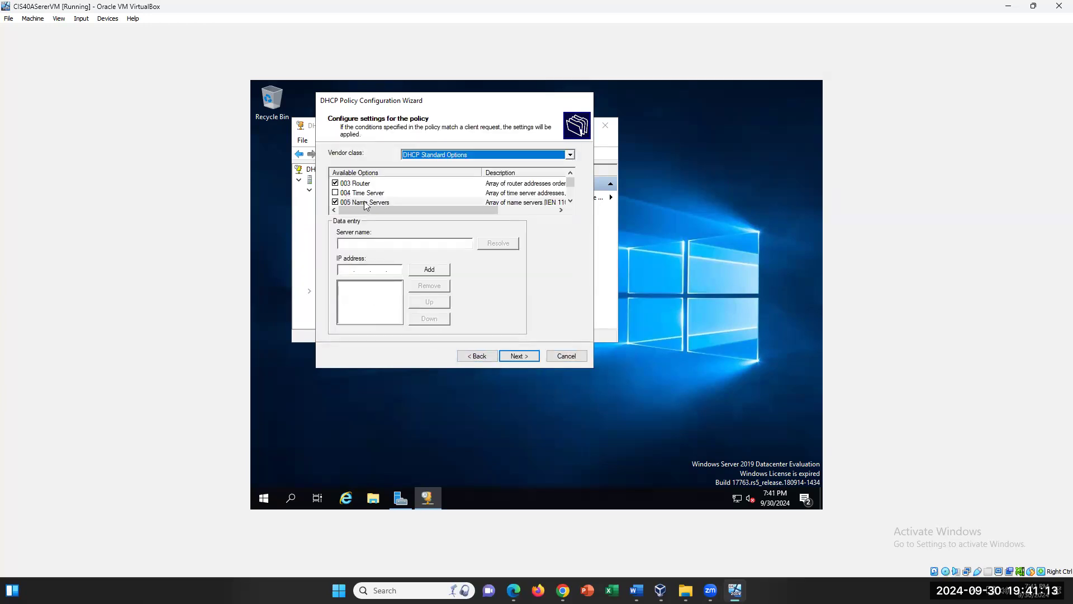
scroll(367, 205, down, 1)
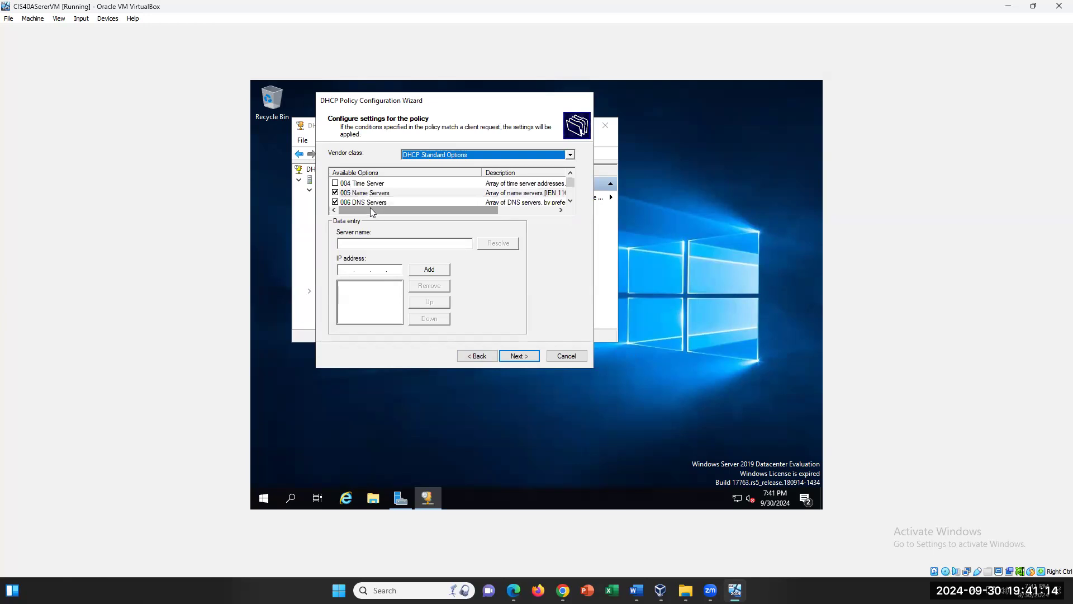
click(518, 356)
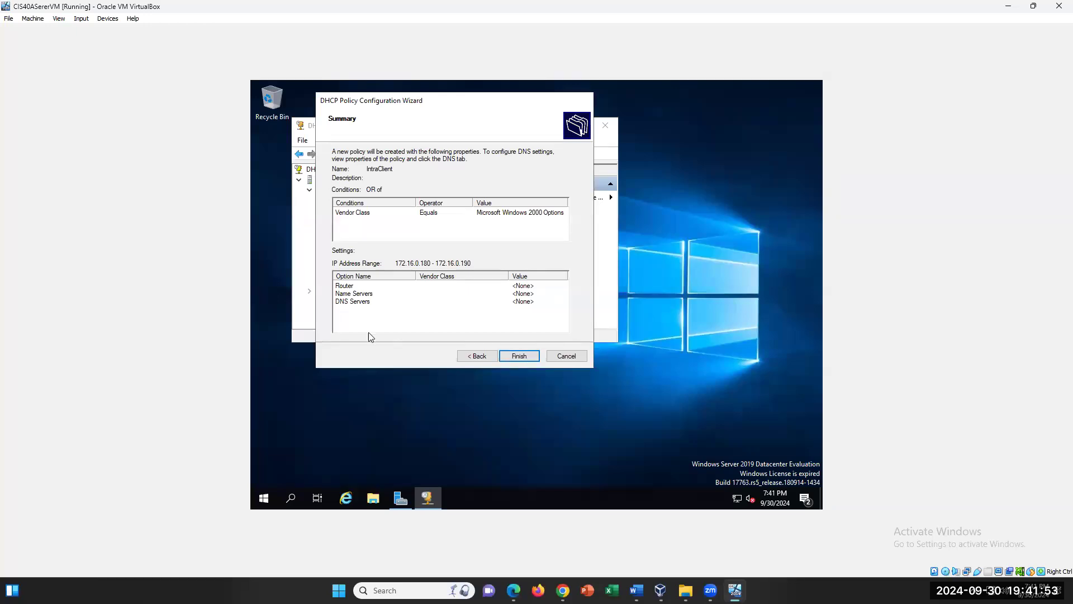
click(519, 355)
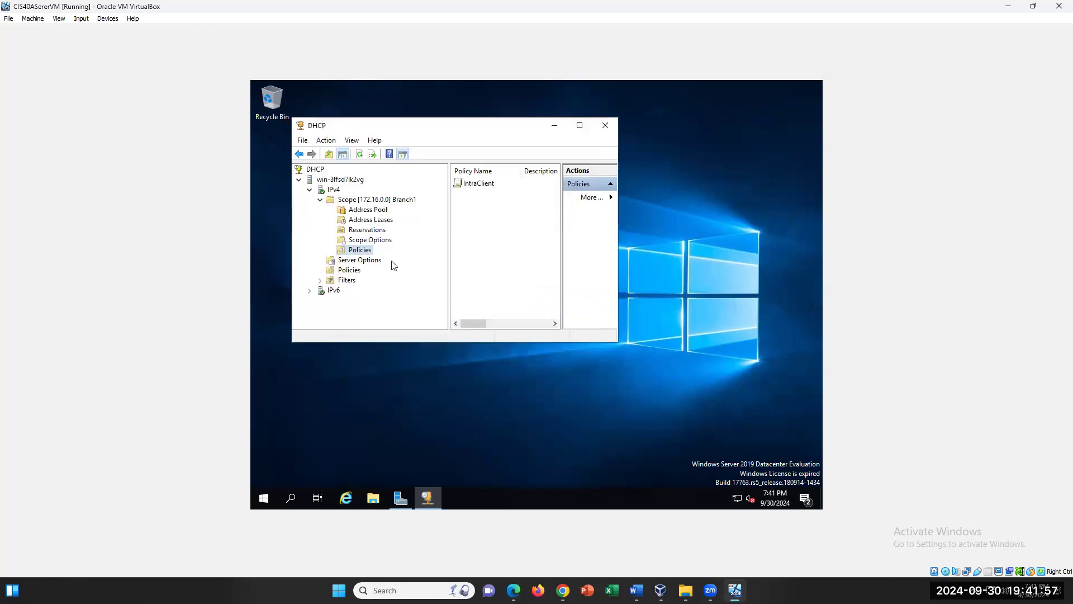
Examine the Branch1 scope's policies, the IPv4-level policies and the Allow and Deny filters
click(466, 188)
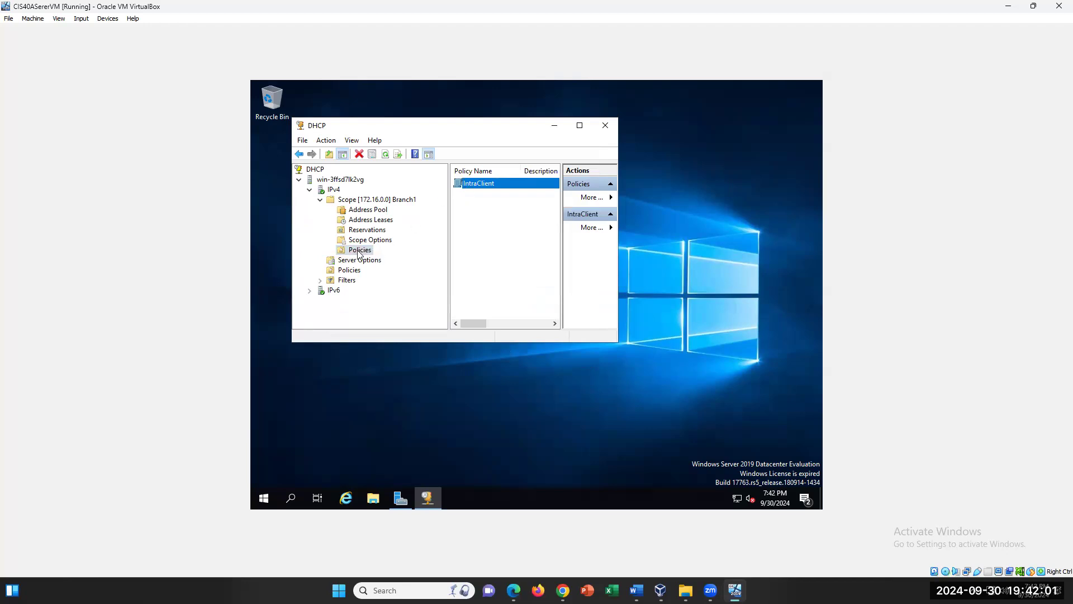
click(346, 271)
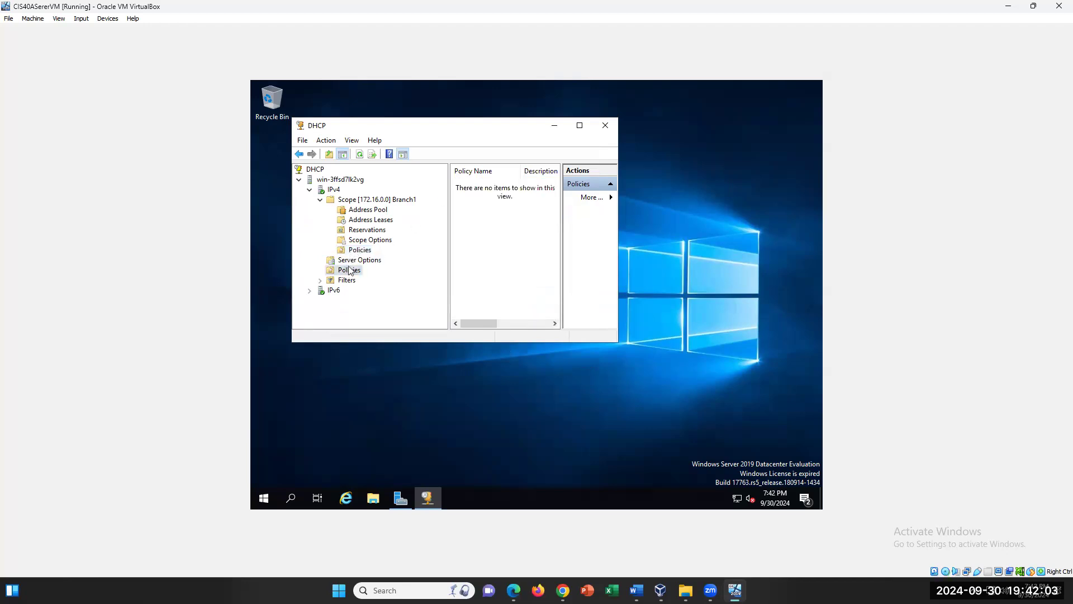
click(360, 249)
double_click(337, 280)
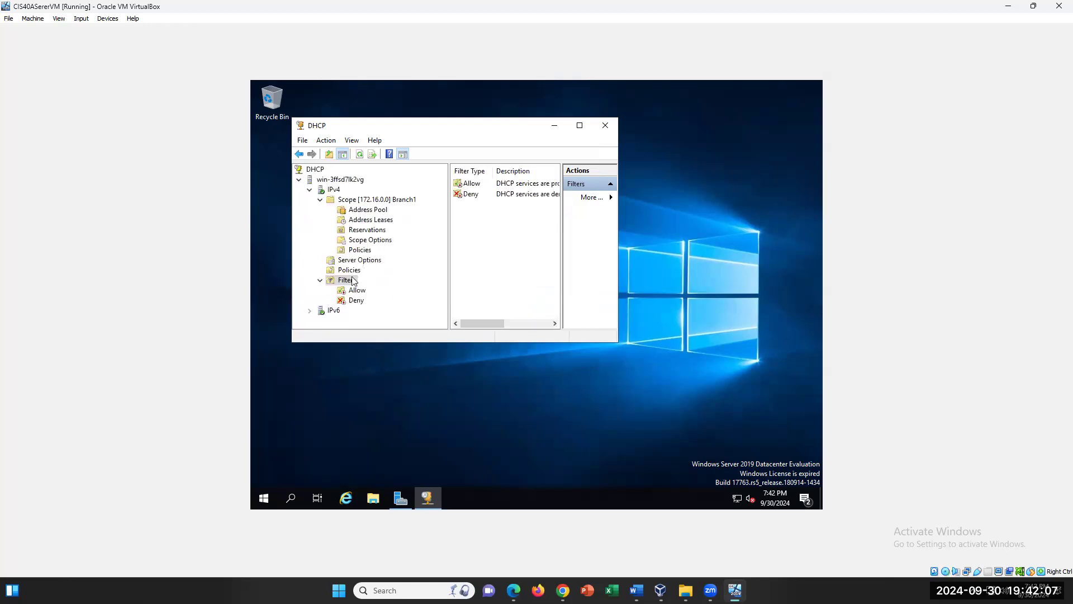
click(320, 280)
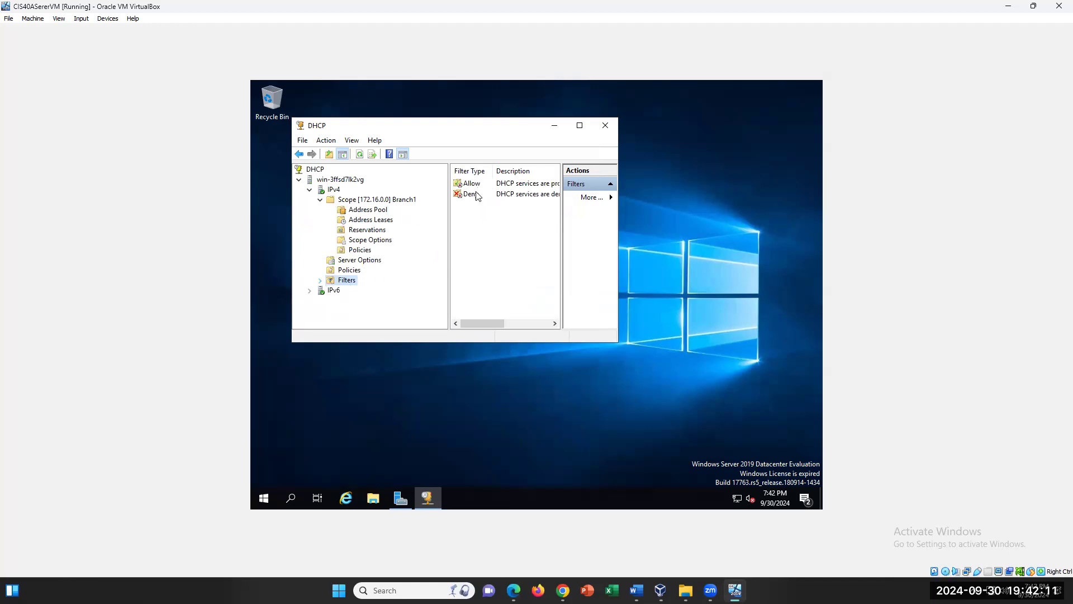
click(366, 250)
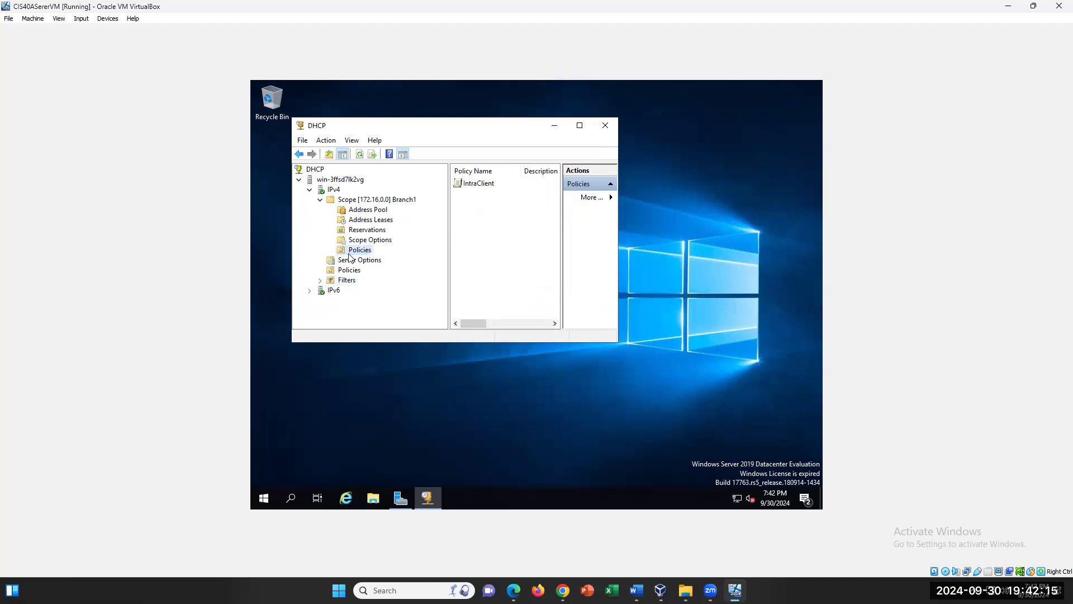
Compare the IPv4-level policies with the Branch1 scope's policies
click(350, 270)
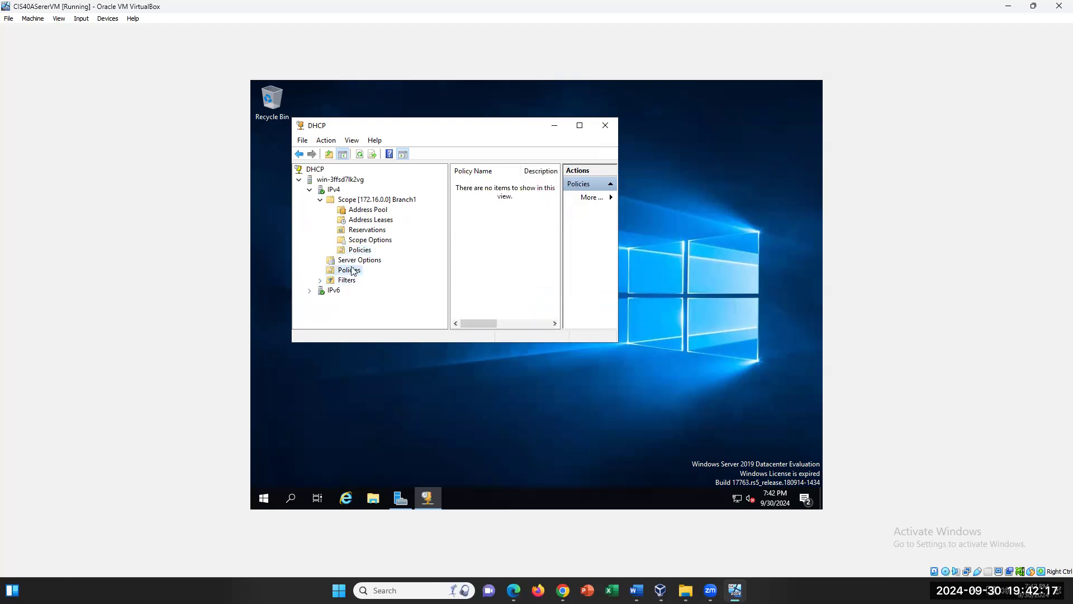
click(357, 251)
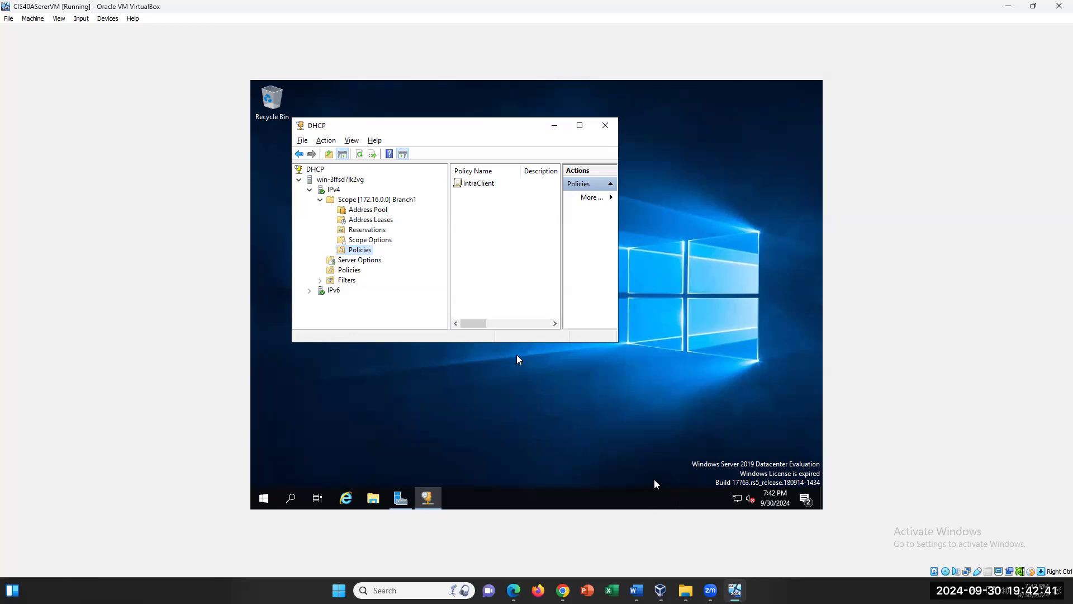
key(ctrl+alt+Delete)
click(536, 363)
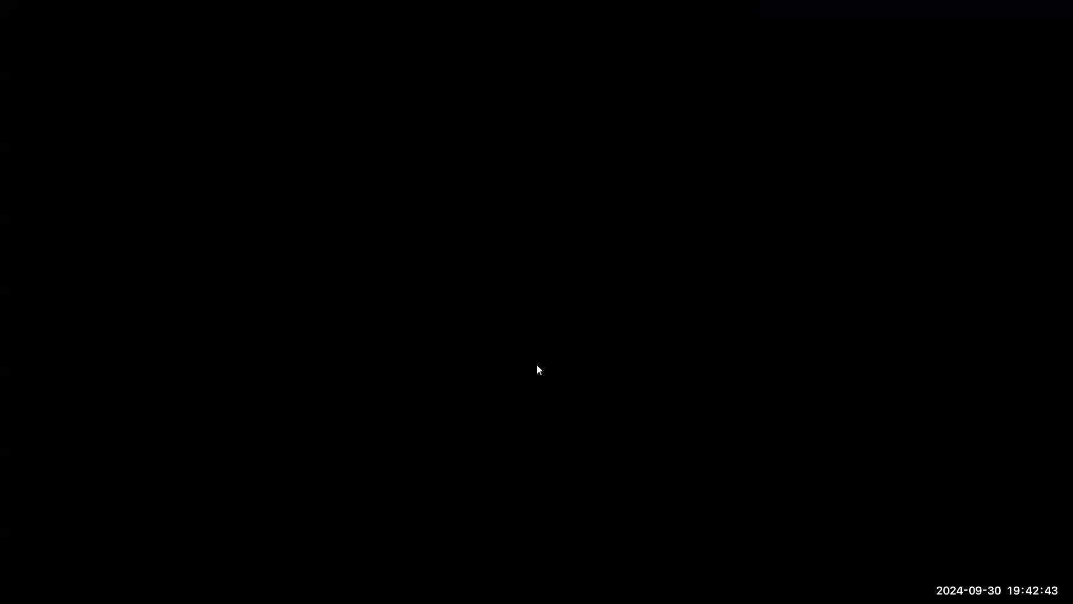
Switch to the lab instructions in Word and replace "Click" with "Right-click" at the start of item 40
key(alt+Tab)
click(443, 242)
click(349, 220)
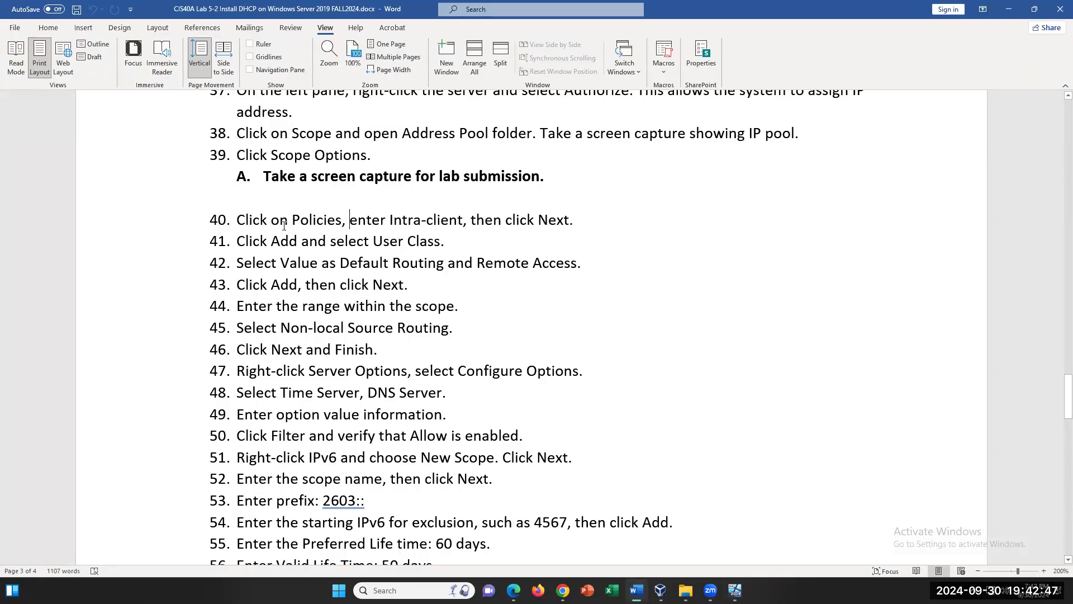
click(267, 219)
key(BackSpace)
key(BackSpace)
key(BackSpace)
key(BackSpace)
key(BackSpace)
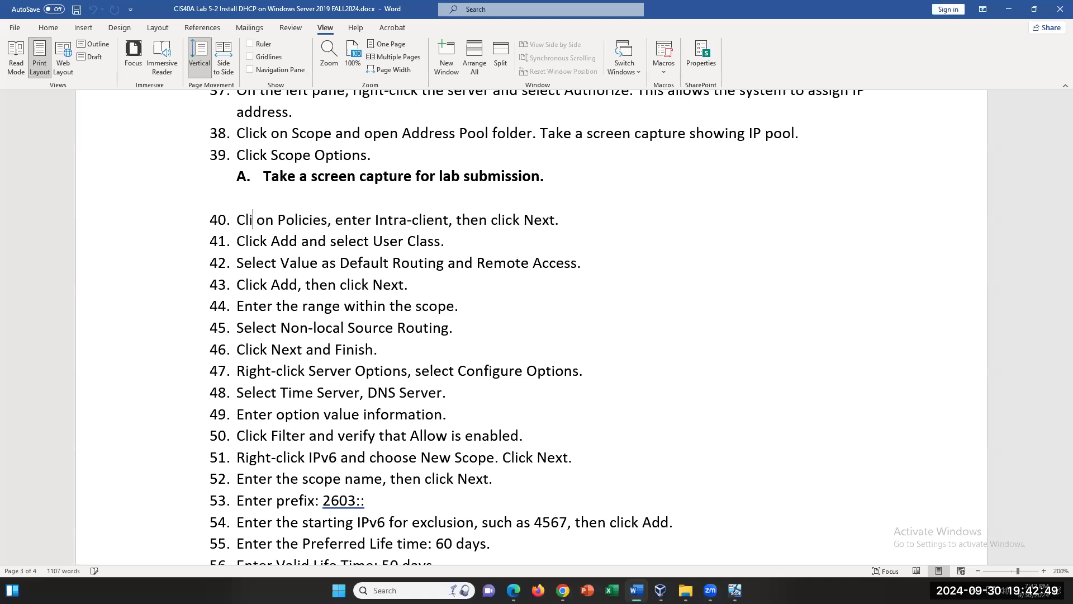
text(Right-)
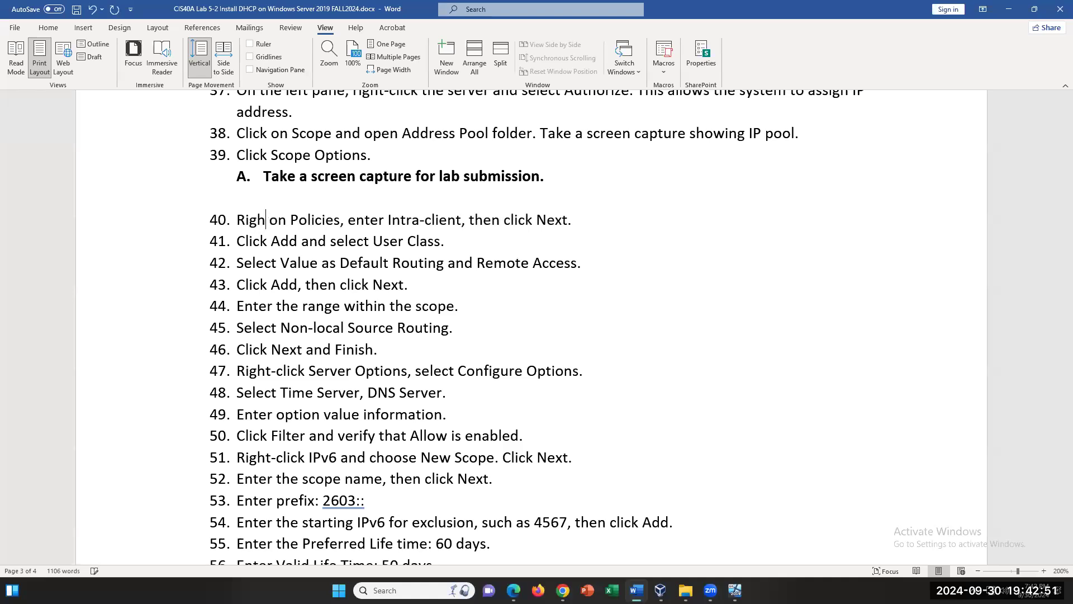
text(clic)
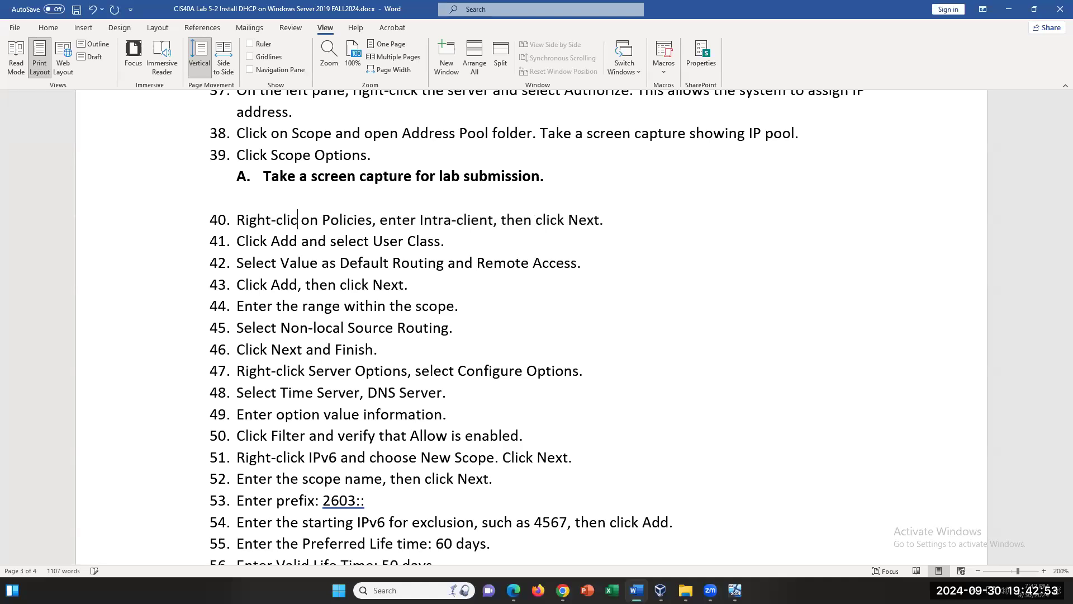
text(k)
Expand item 40 by adding ", select New Policies" after "Policies" and the word "name" before "Intra-client"
click(381, 220)
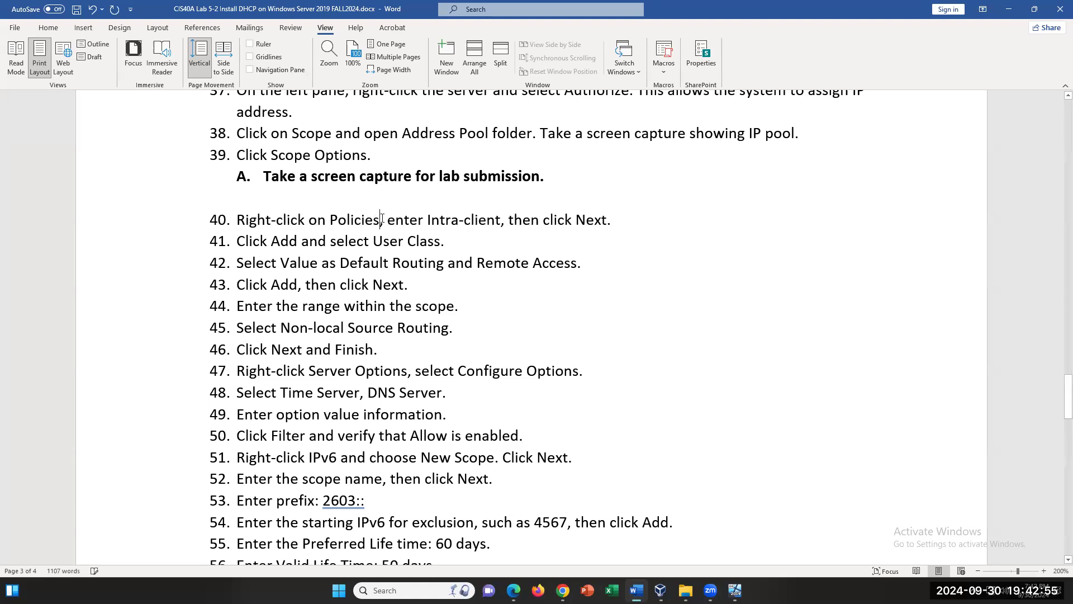
text(, select N)
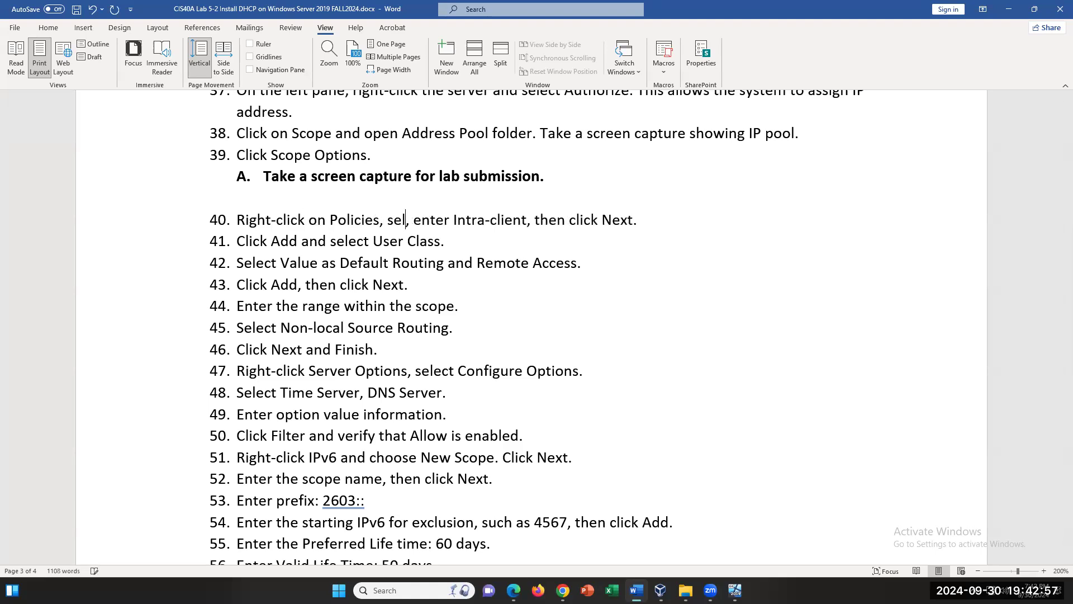
text(ew Poli)
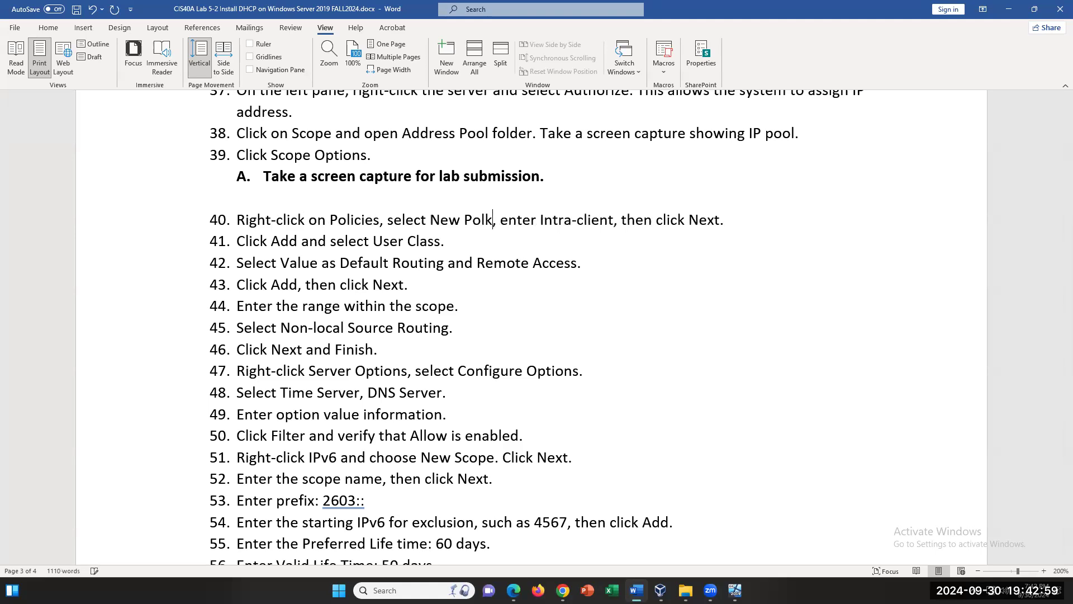
text(cies)
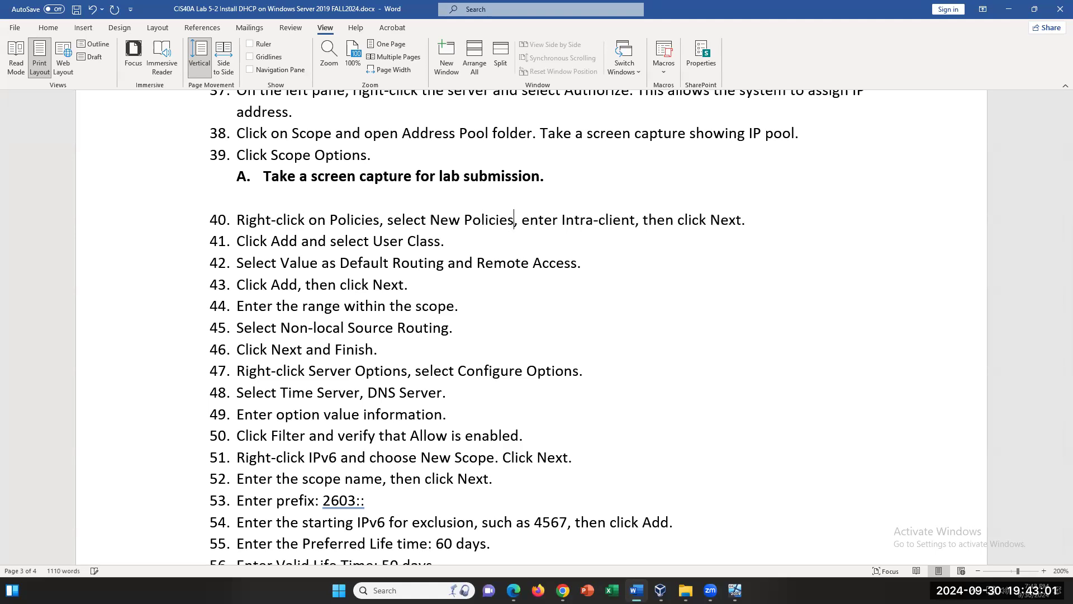
click(539, 220)
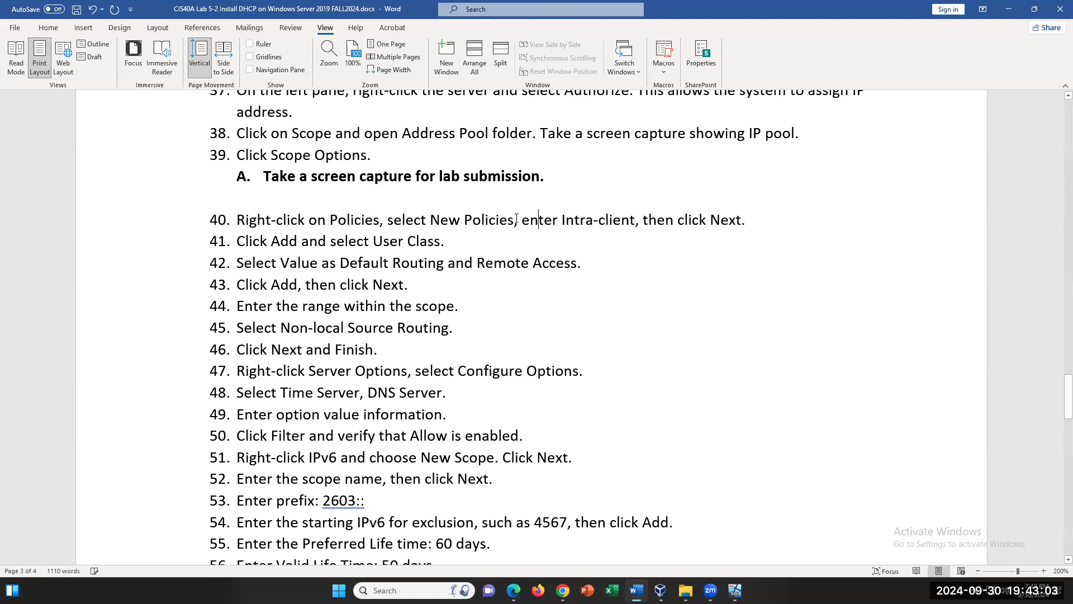
text(name)
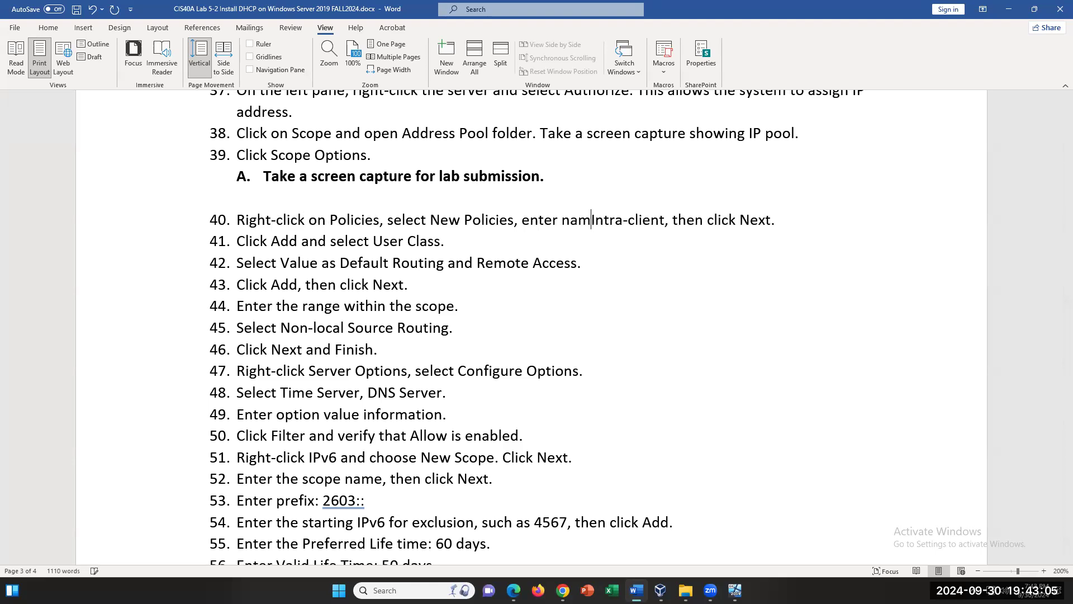
Replace "User Class." in item 41 with "Vendor, Windows 2000 option"
drag(451, 244, 381, 236)
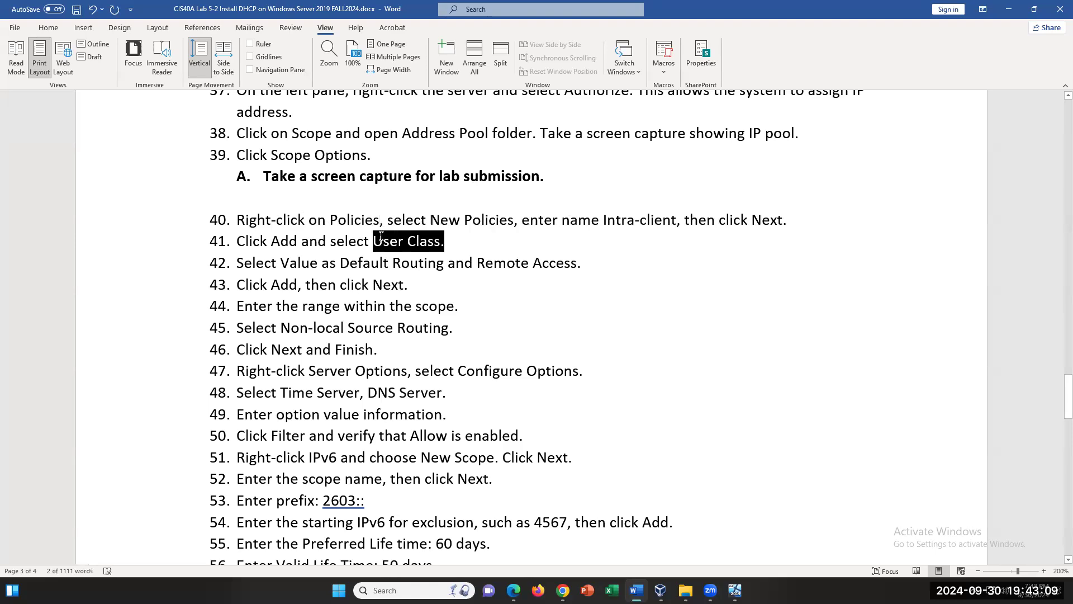
text(Vendor, Window)
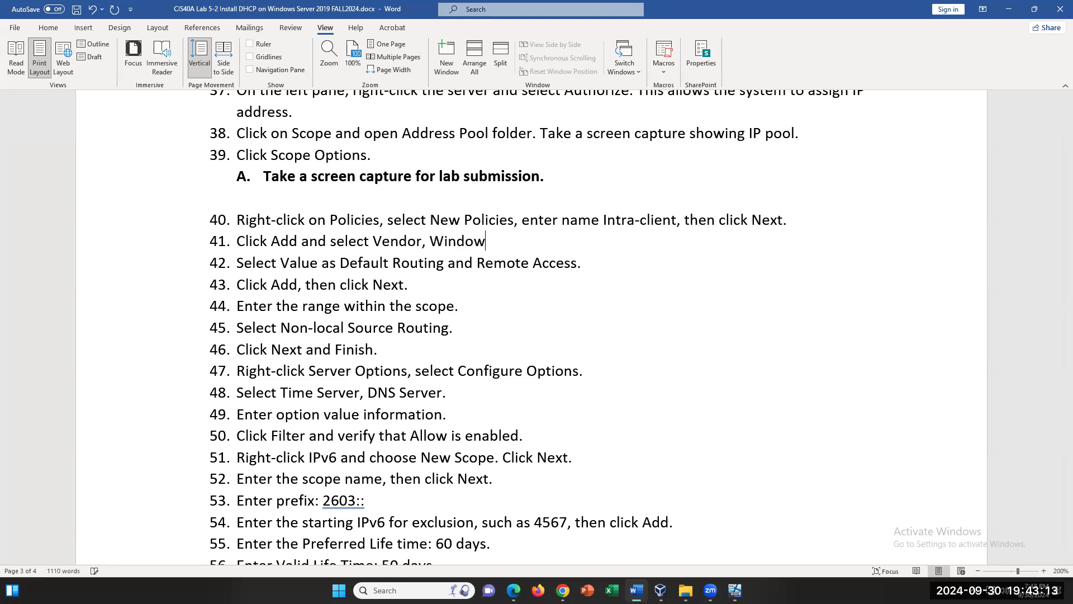
text(s 2000 option)
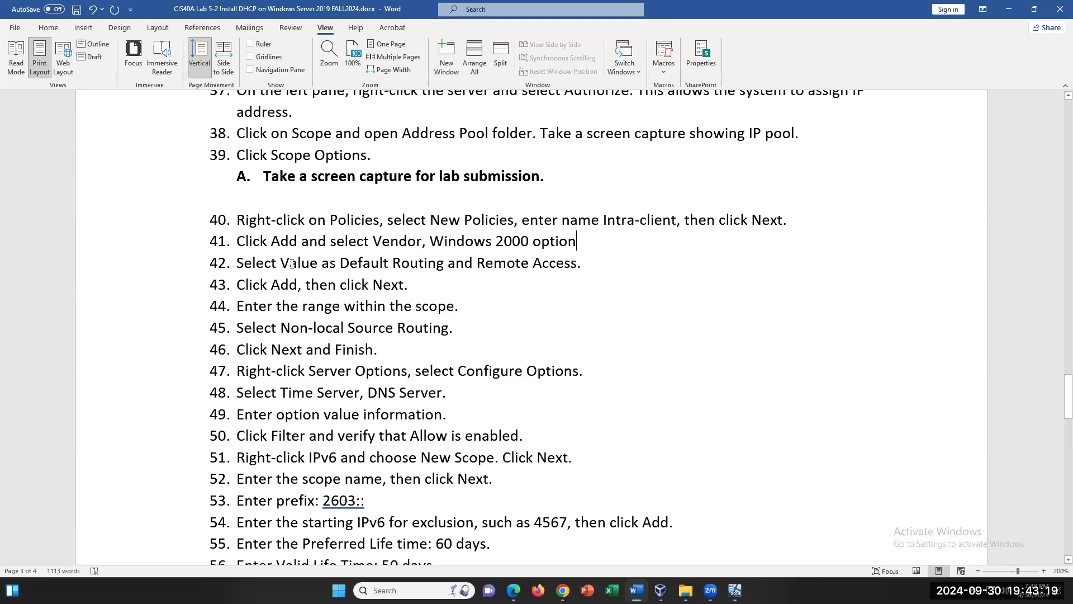
Review lab items 42 to 58, especially the IPv6 scope instructions for the name, prefix, exclusion and lifetimes
click(416, 306)
scroll(370, 256, down, 1)
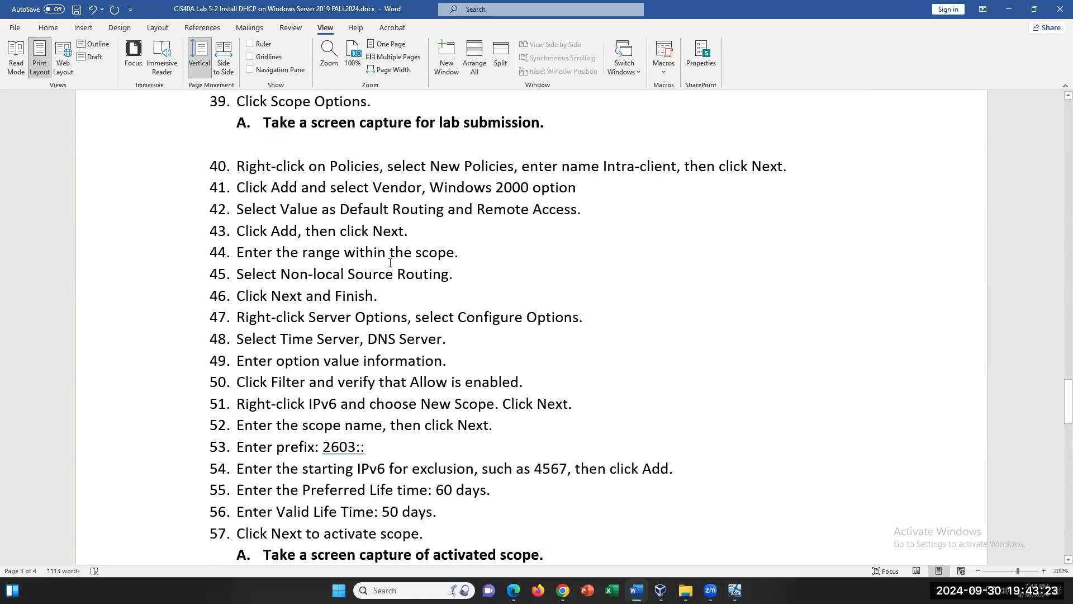
scroll(390, 263, down, 1)
click(431, 278)
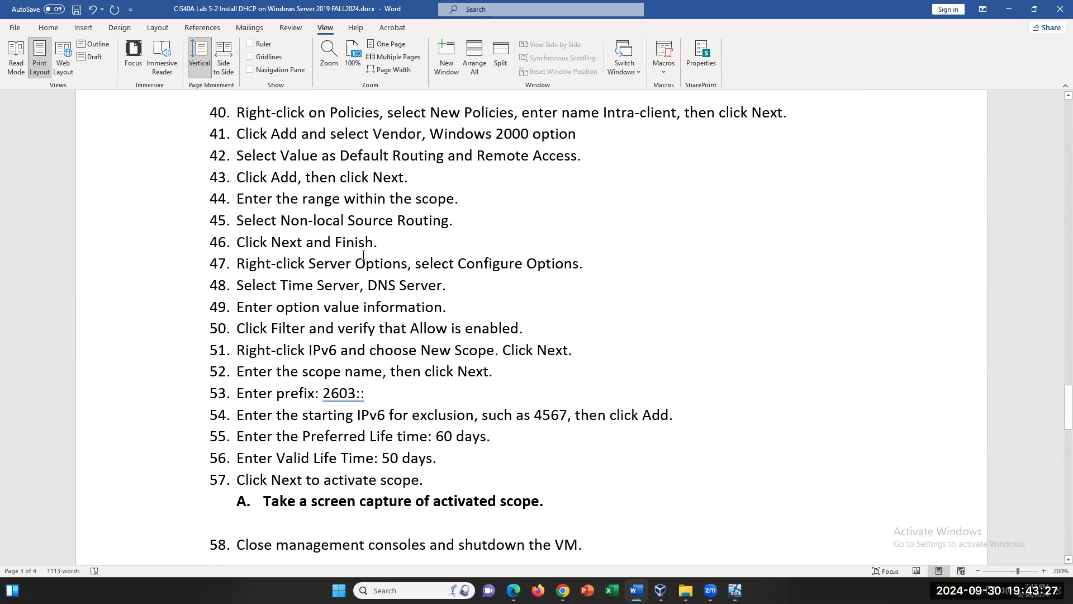
drag(379, 241, 236, 242)
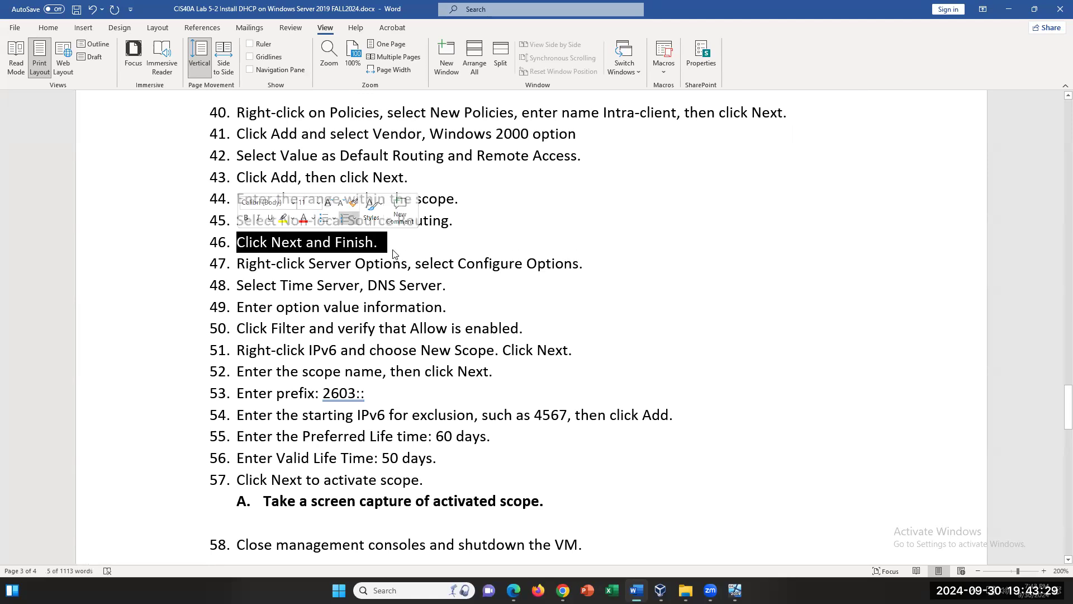
click(461, 284)
click(574, 350)
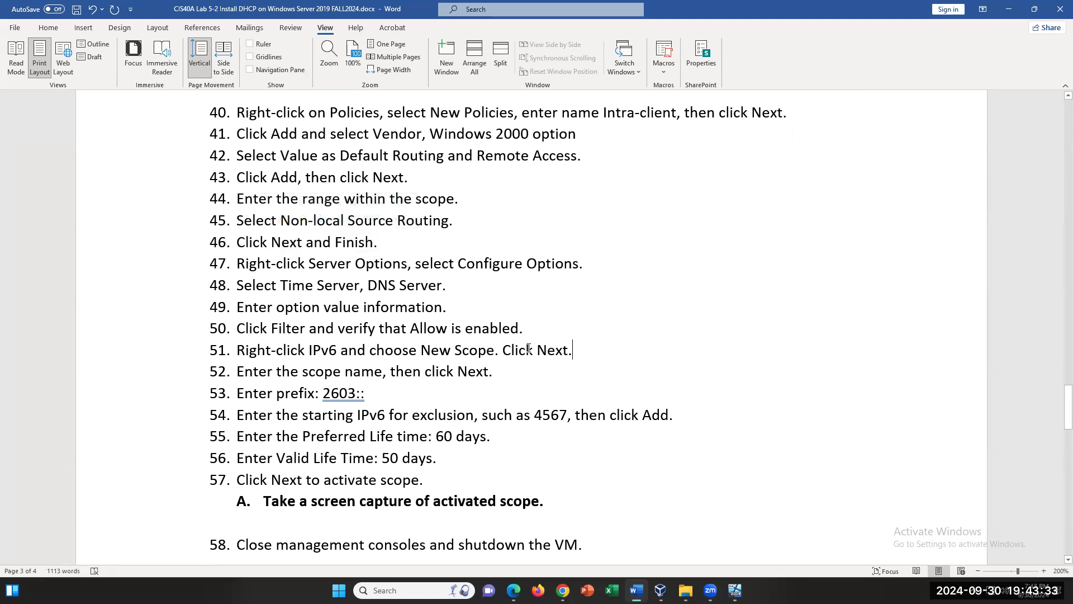
click(273, 351)
drag(379, 394, 322, 394)
click(476, 456)
Switch back to the VirtualBox server VM and start a new IPv6 scope named HQ in the DHCP console
click(735, 590)
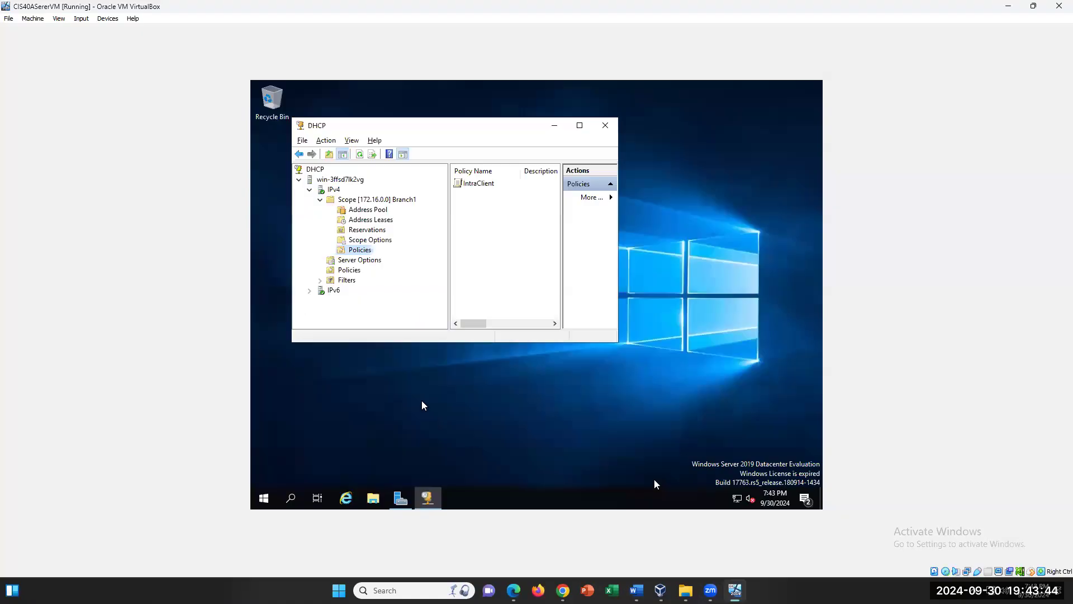
click(311, 293)
click(511, 358)
click(309, 290)
click(341, 300)
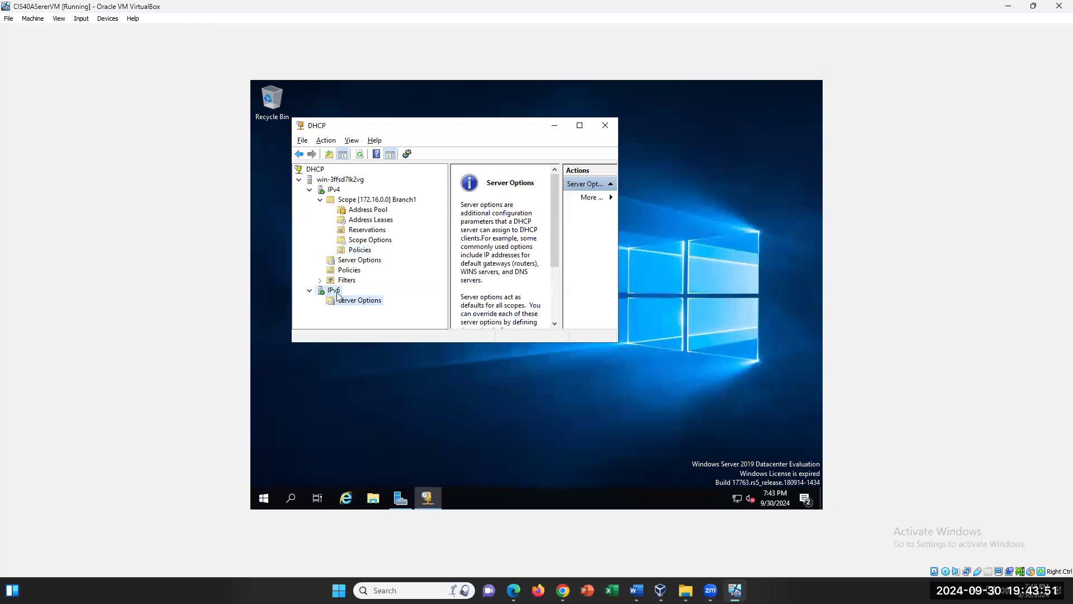
right_click(337, 296)
click(370, 311)
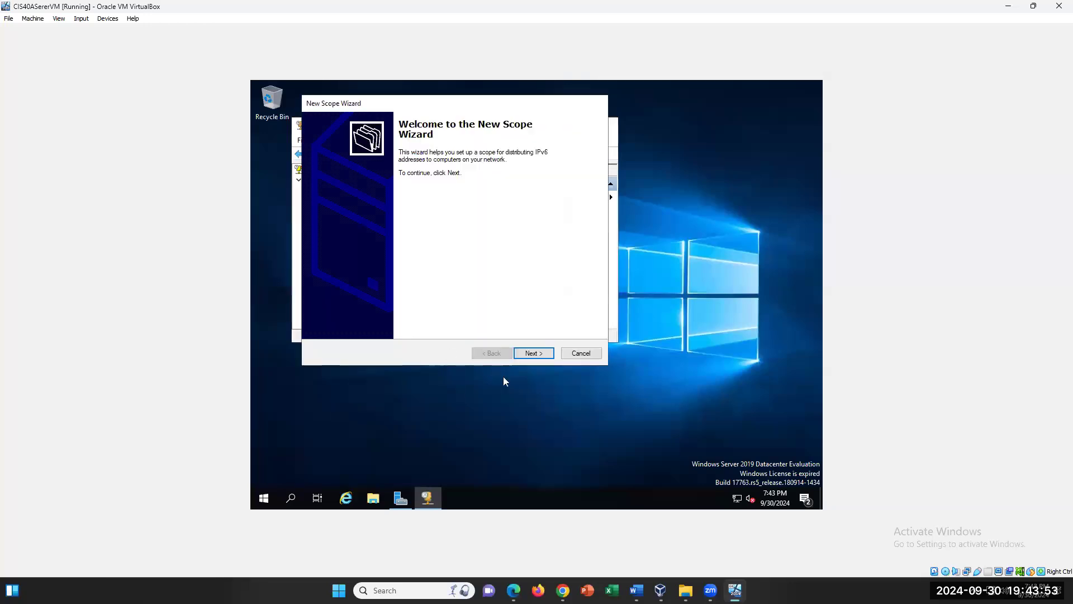
click(533, 358)
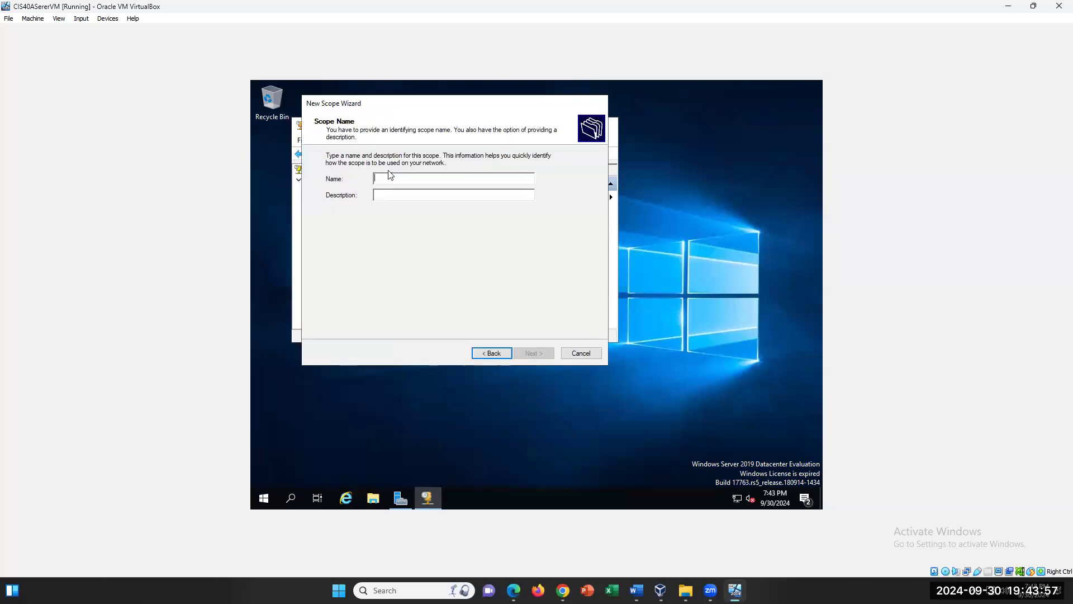
text(HQ)
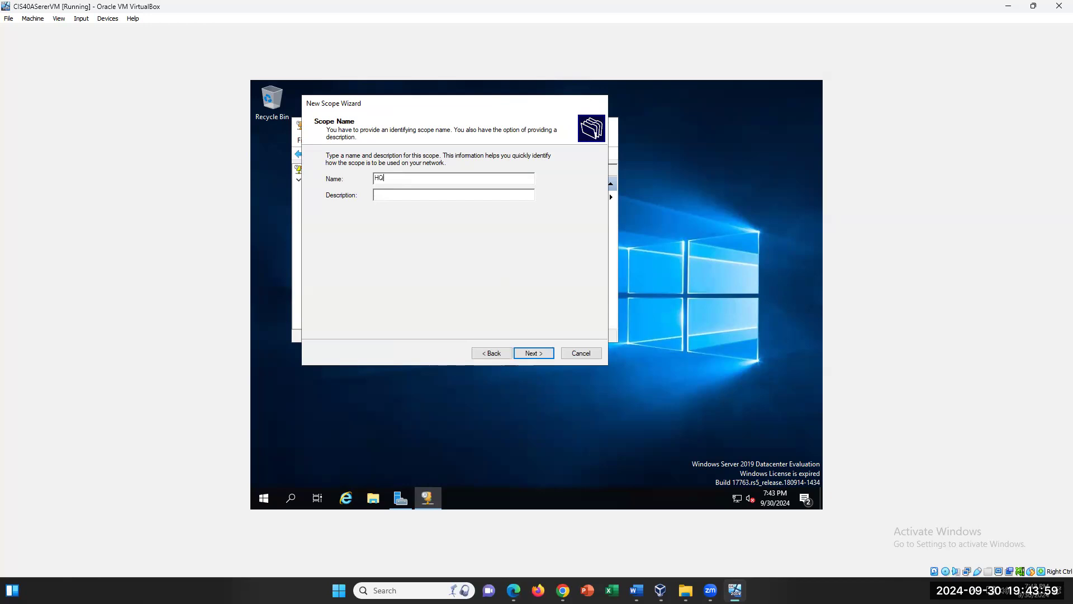
click(546, 352)
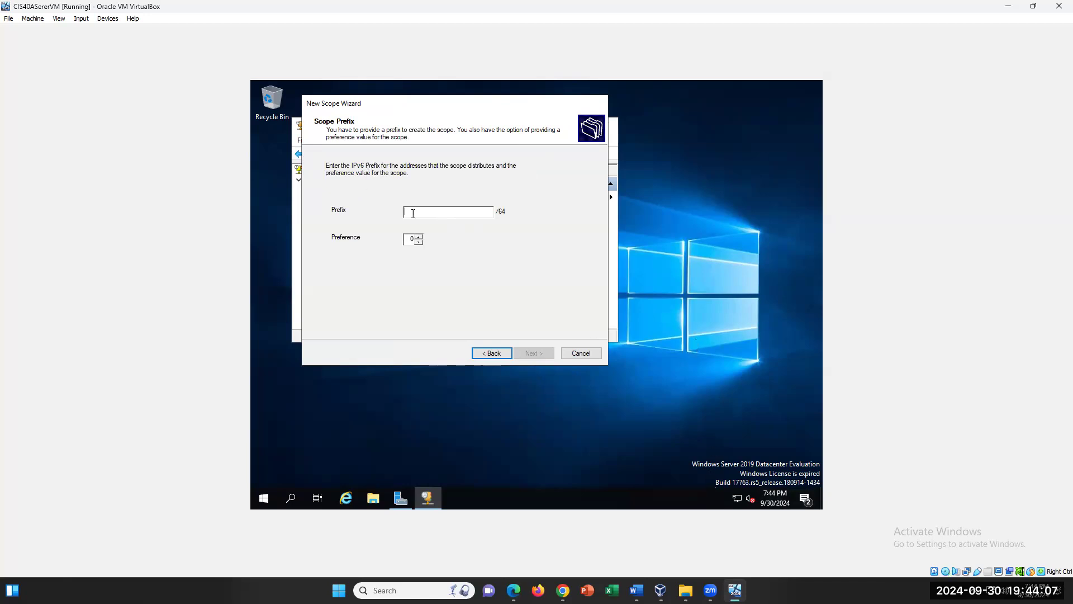
Set the scope's IPv6 prefix to 2603:: and proceed to the exclusions
text(2306)
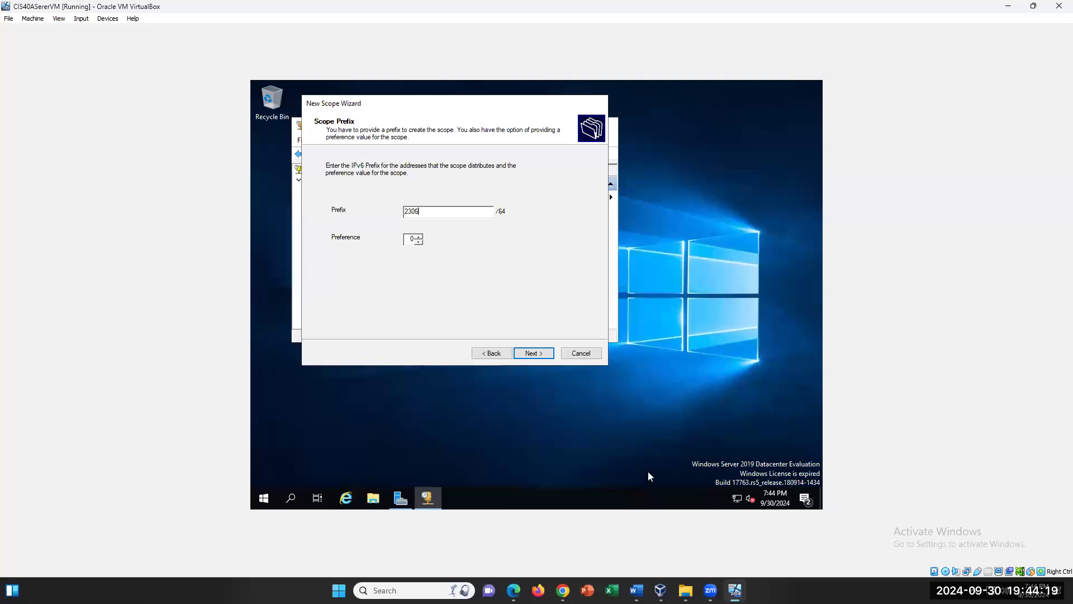
key(BackSpace)
key(BackSpace)
key(BackSpace)
text(603:)
key(Tab)
key(Tab)
key(Tab)
key(Return)
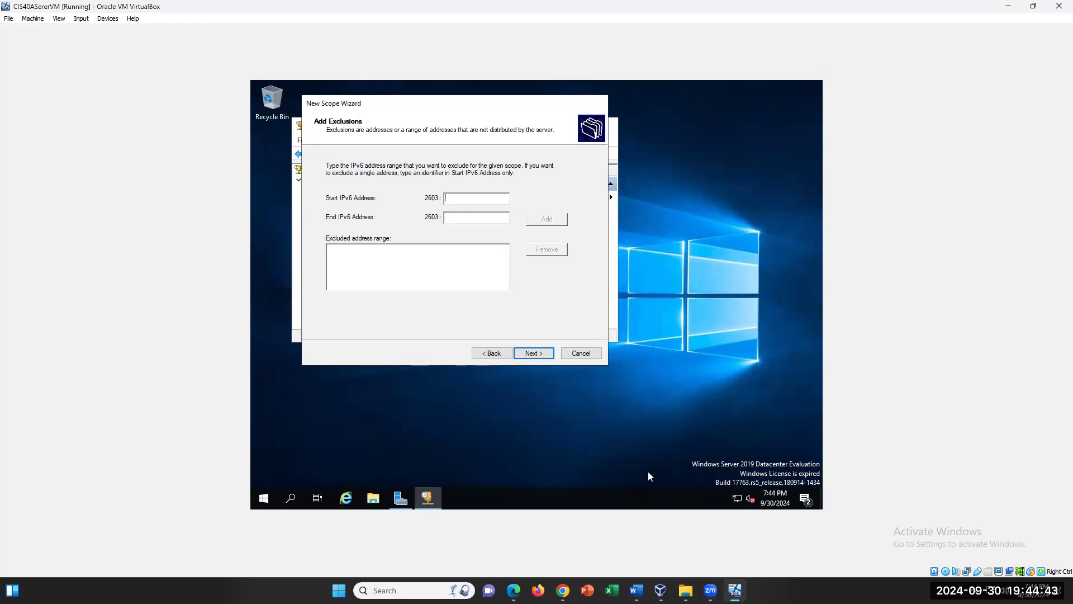
Exclude the single address 2603::4567 from the scope and proceed to the lease duration
text(4567)
key(Tab)
click(547, 218)
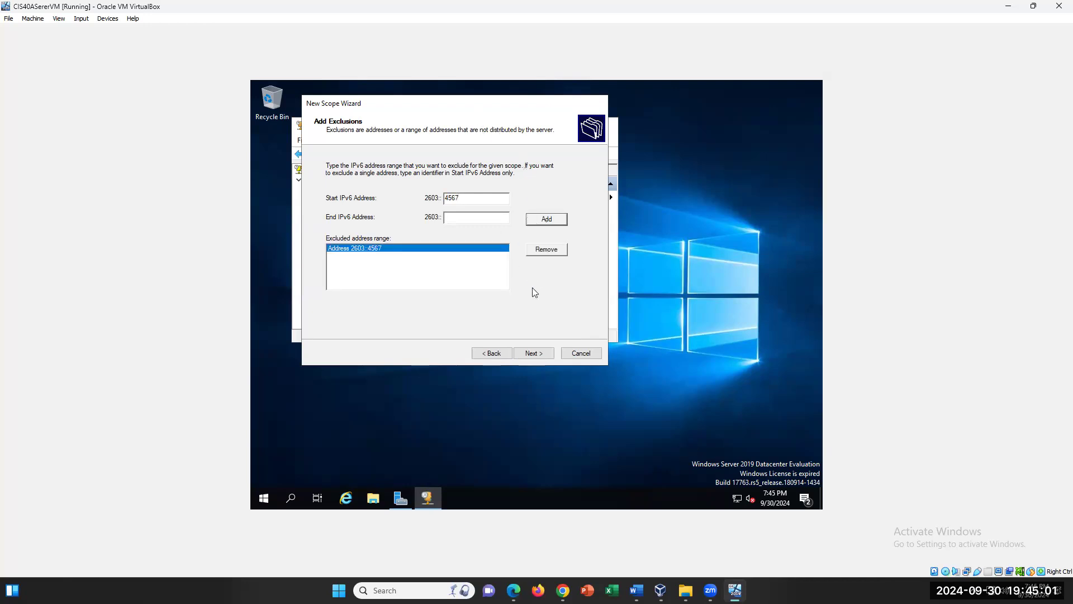
click(531, 351)
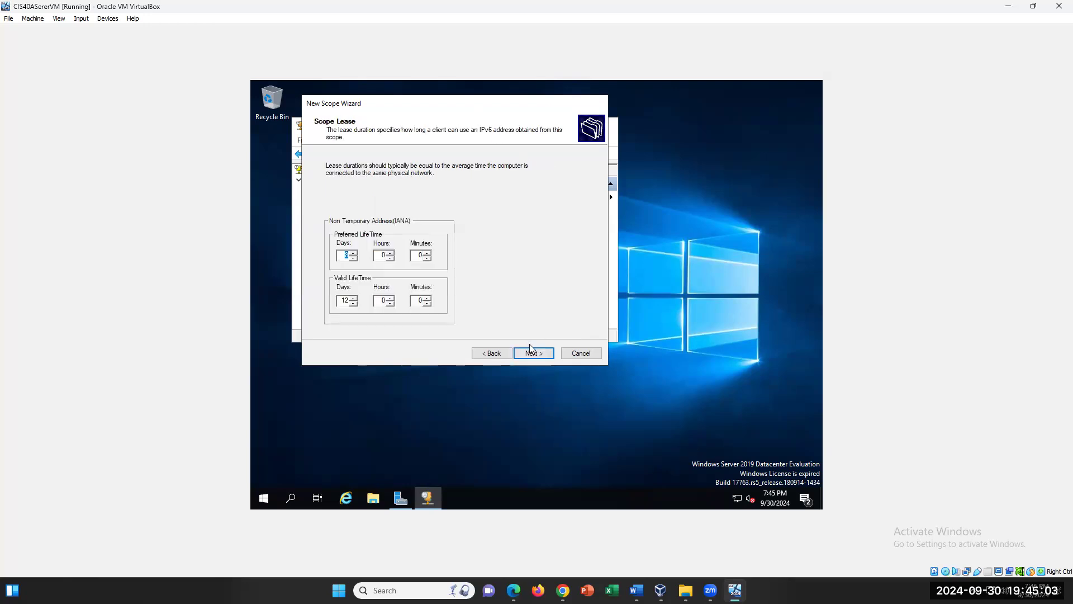
Set the preferred lifetime to 50 days and finish the IPv6 scope with immediate activation
text(8)
click(529, 353)
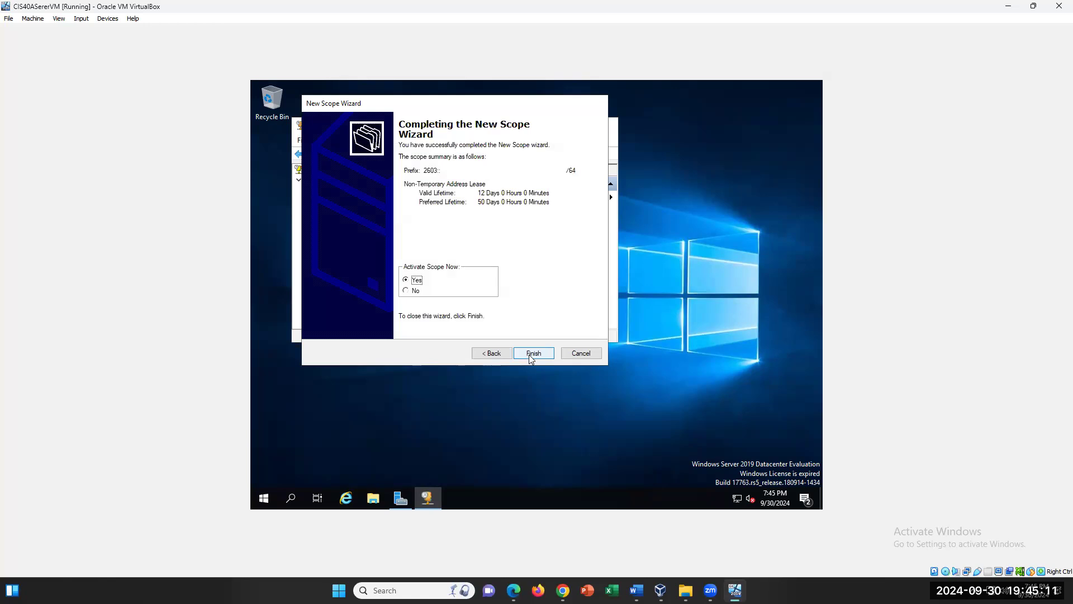
click(531, 353)
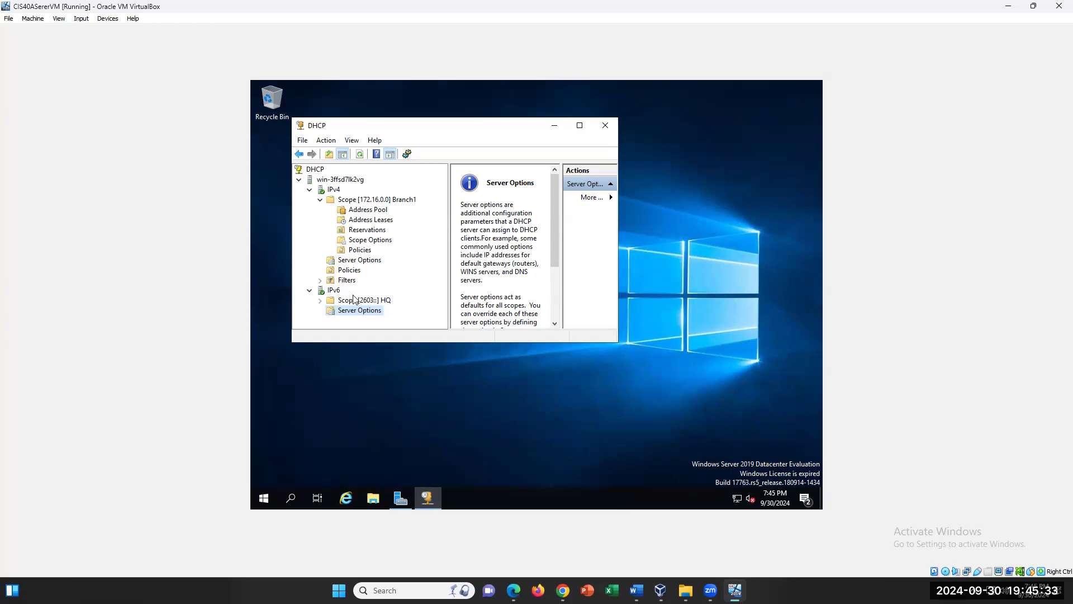
Close the DHCP console and shut down the server with the reason Operating System: Reconfiguration (Unplanned)
click(612, 127)
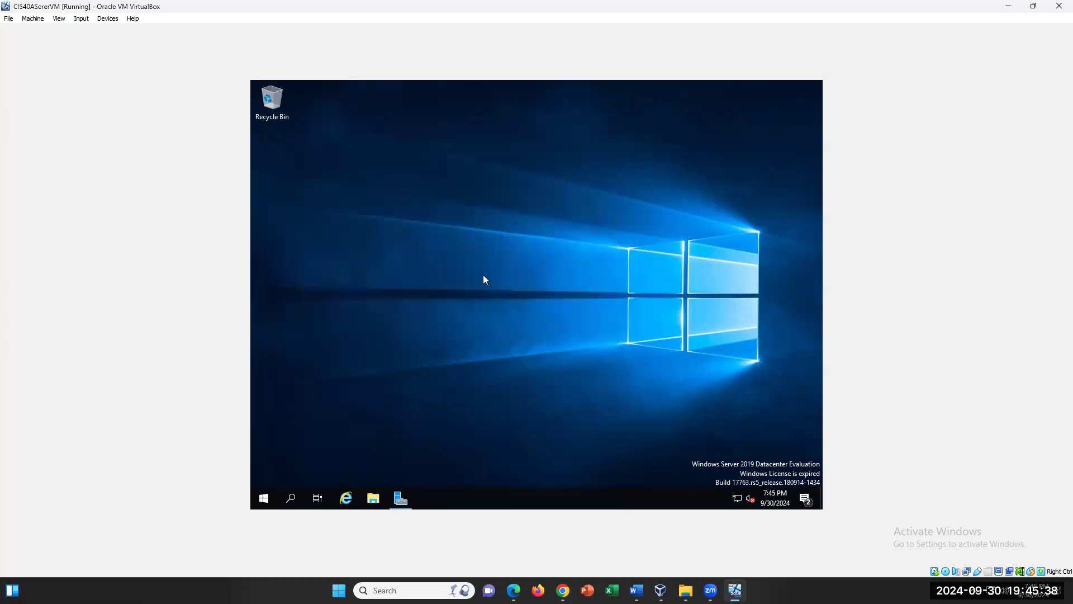
click(263, 499)
click(266, 474)
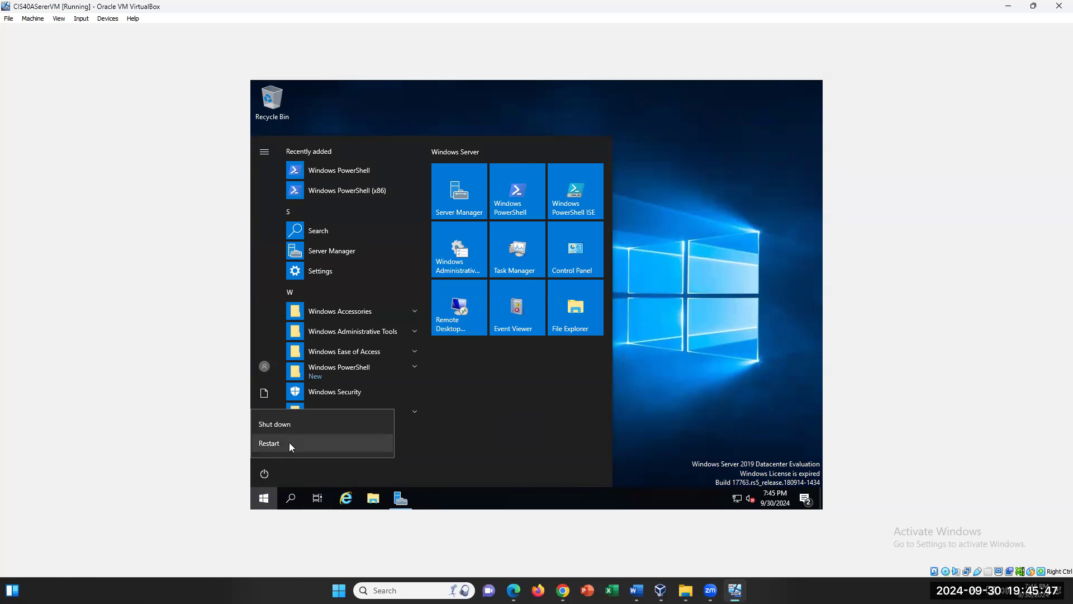
click(292, 426)
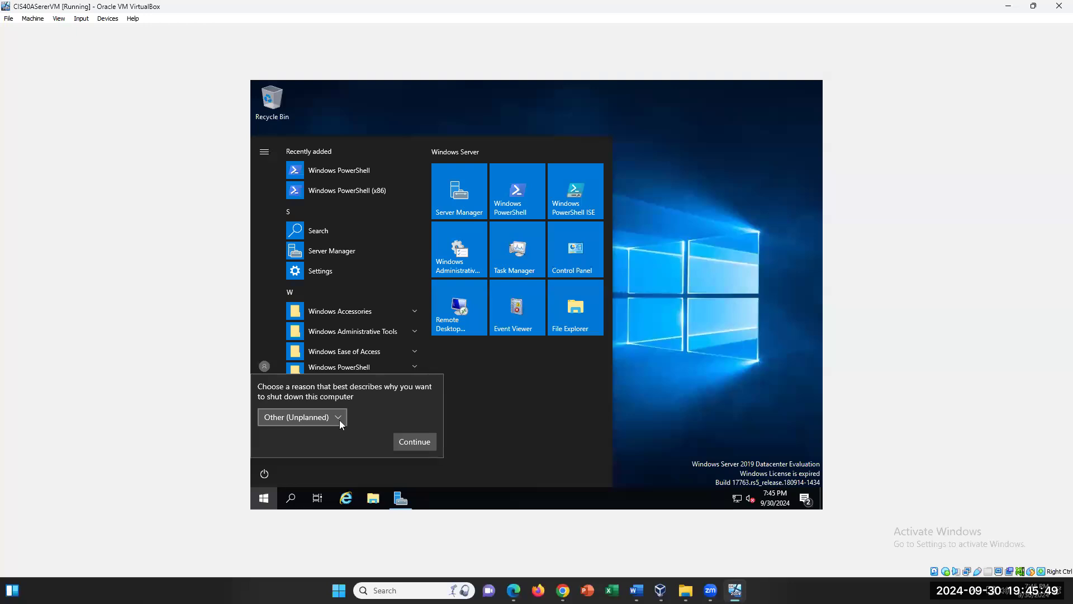
click(338, 419)
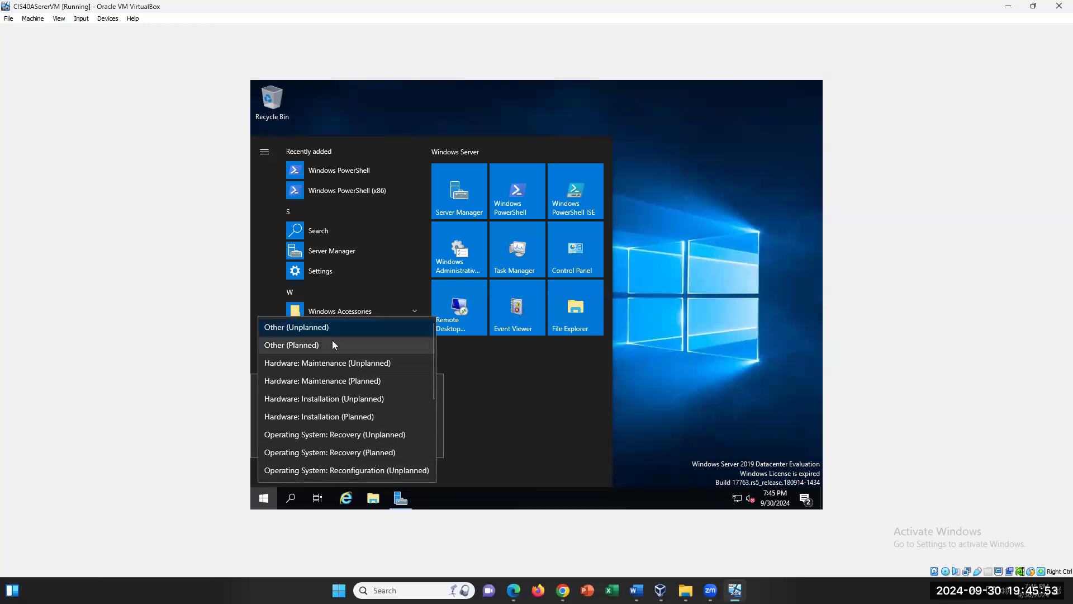
click(382, 470)
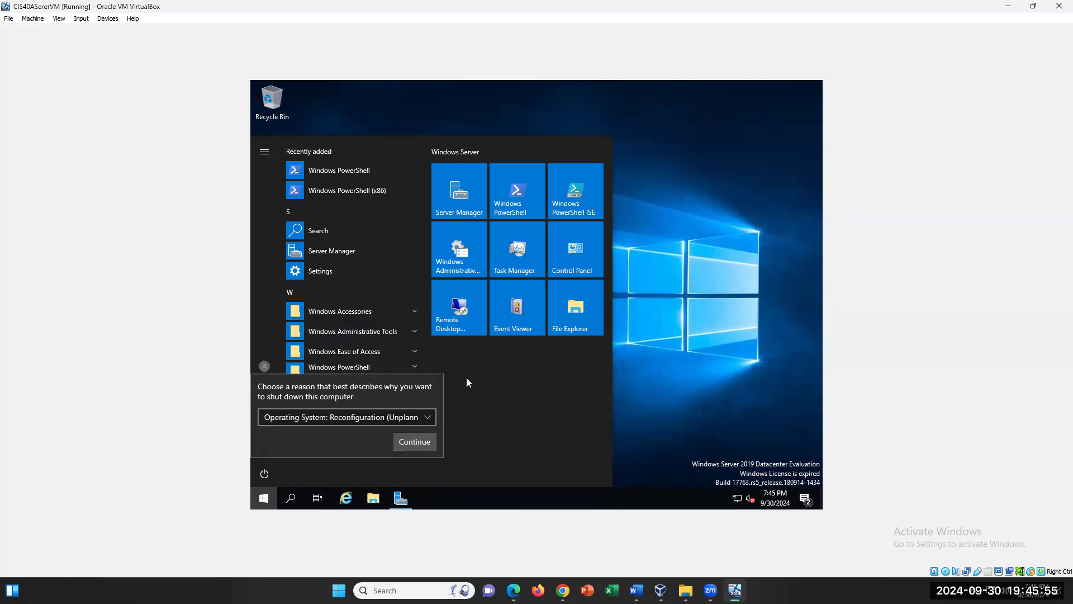
click(414, 442)
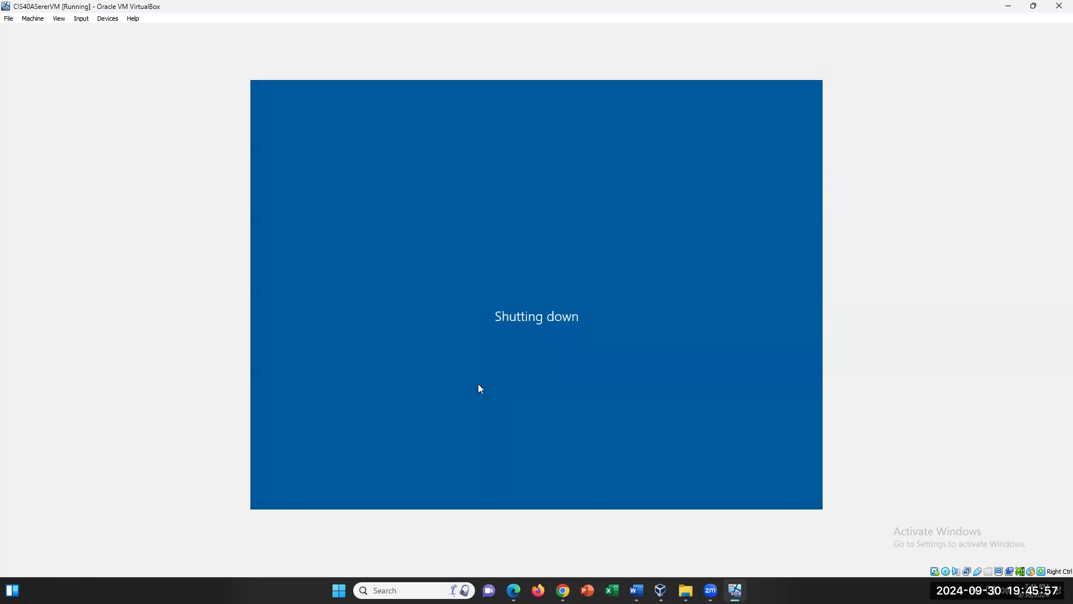